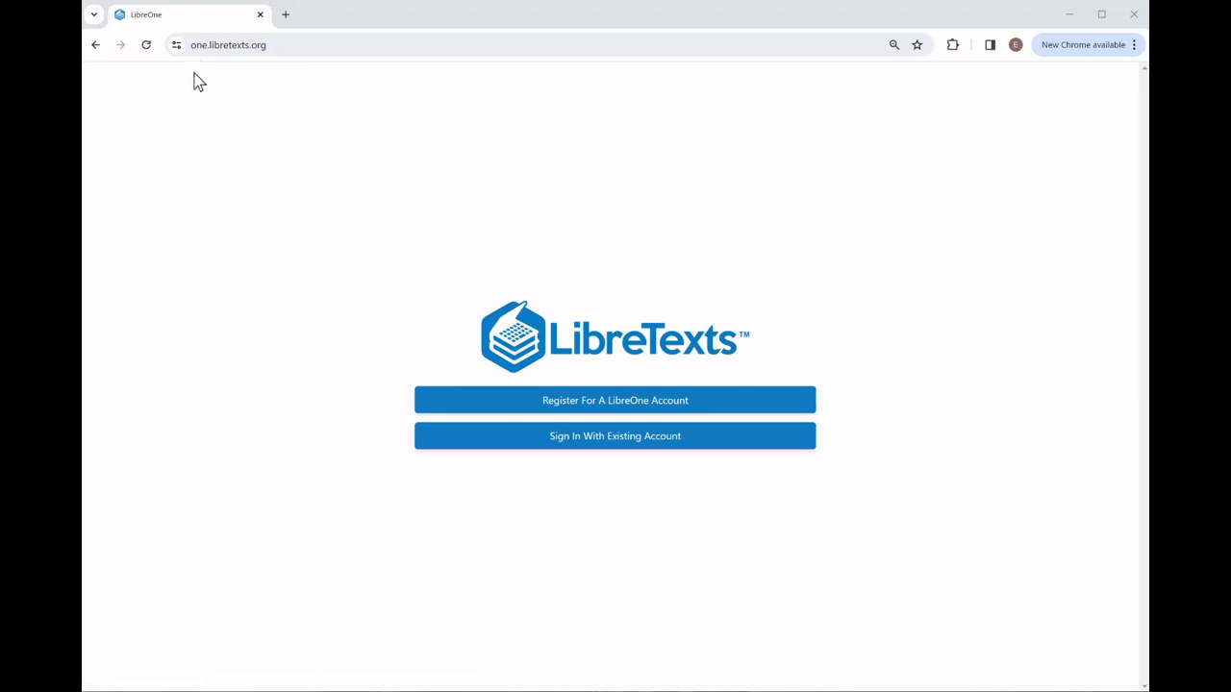
# - Sign in to LibreOne with the existing demo account and open Conductor from the launchpad
pyautogui.click(595, 436)
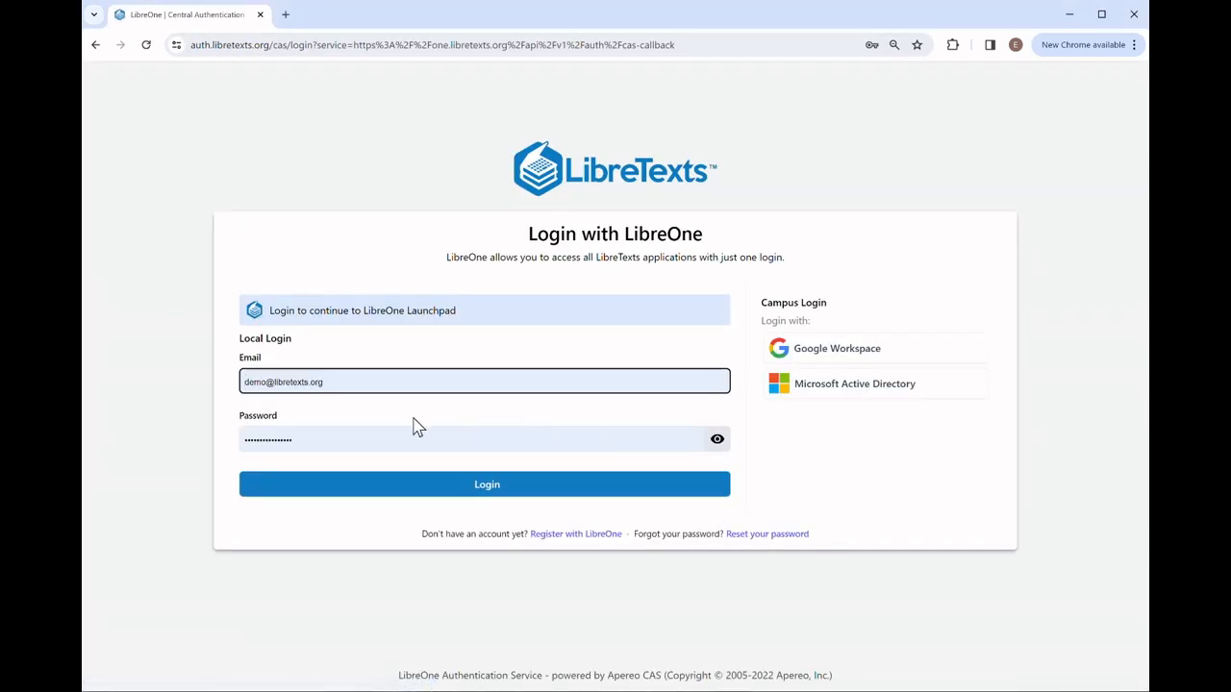
pyautogui.click(487, 490)
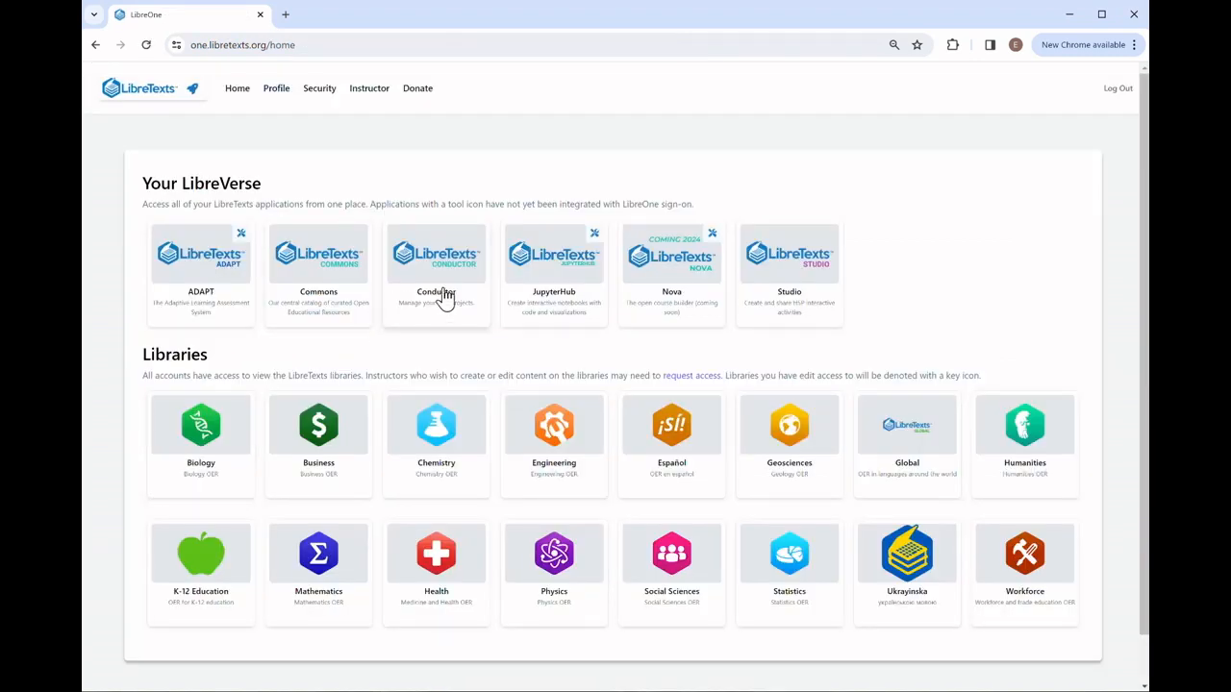
pyautogui.click(435, 297)
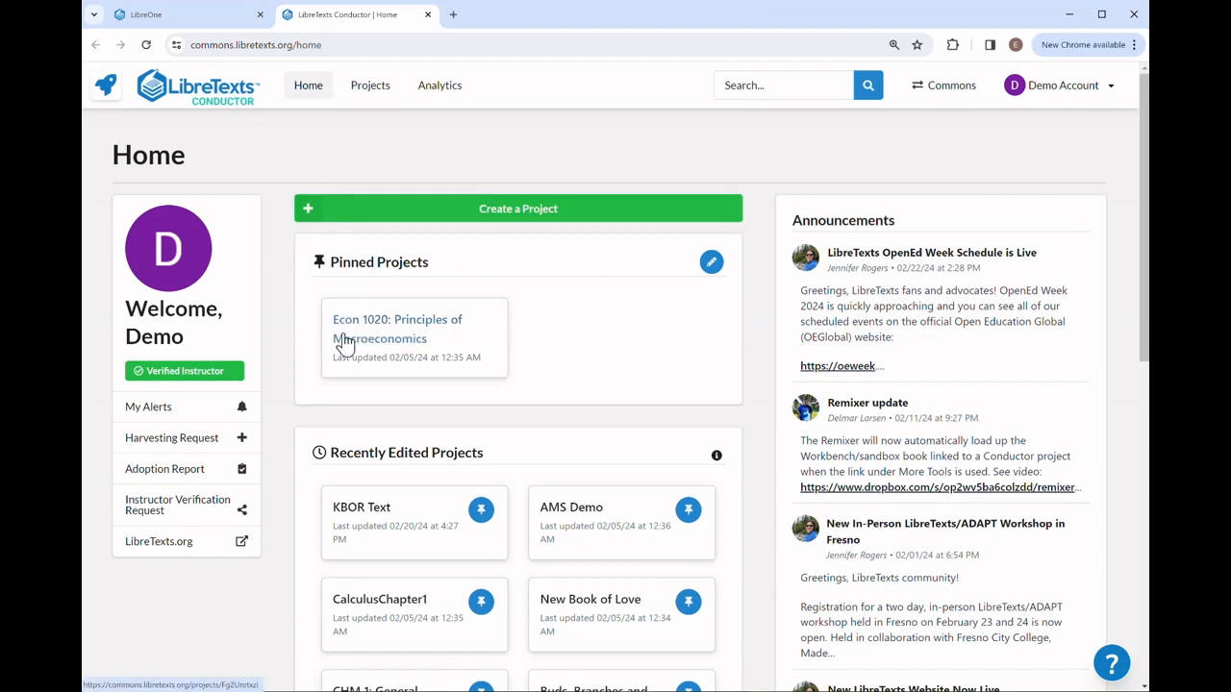
# - Open the pinned project Econ 1020: Principles of Macroeconomics and launch the OER Remixer for it
pyautogui.click(462, 338)
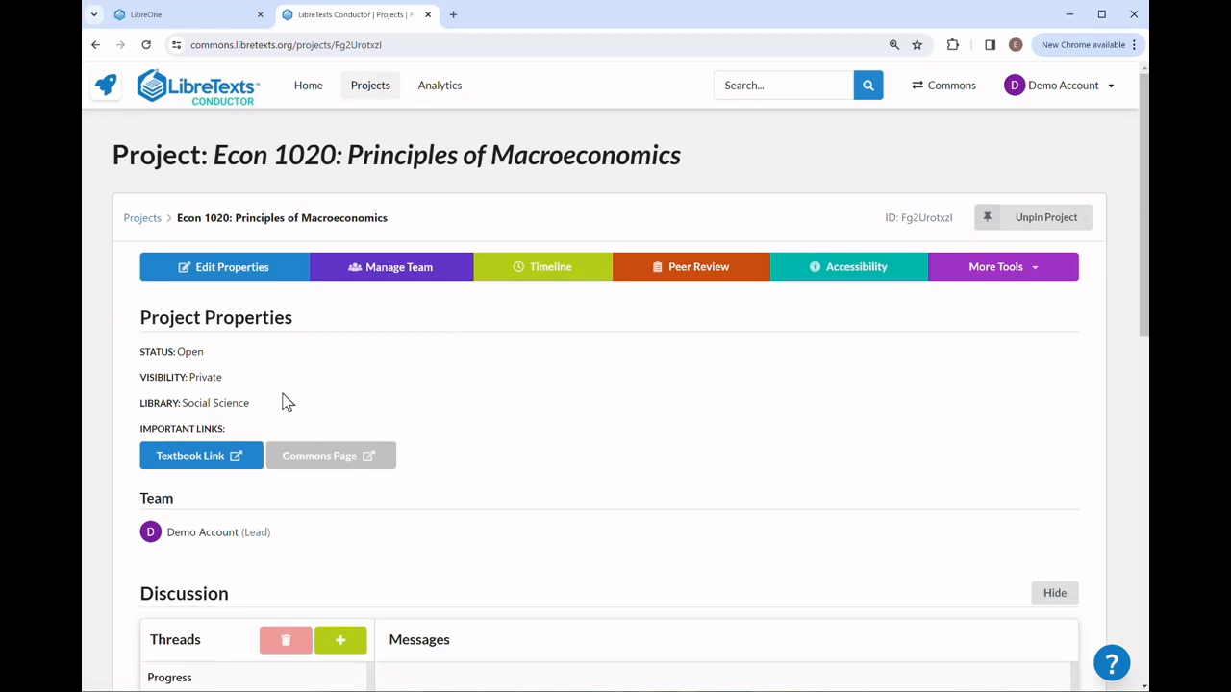
pyautogui.click(1037, 273)
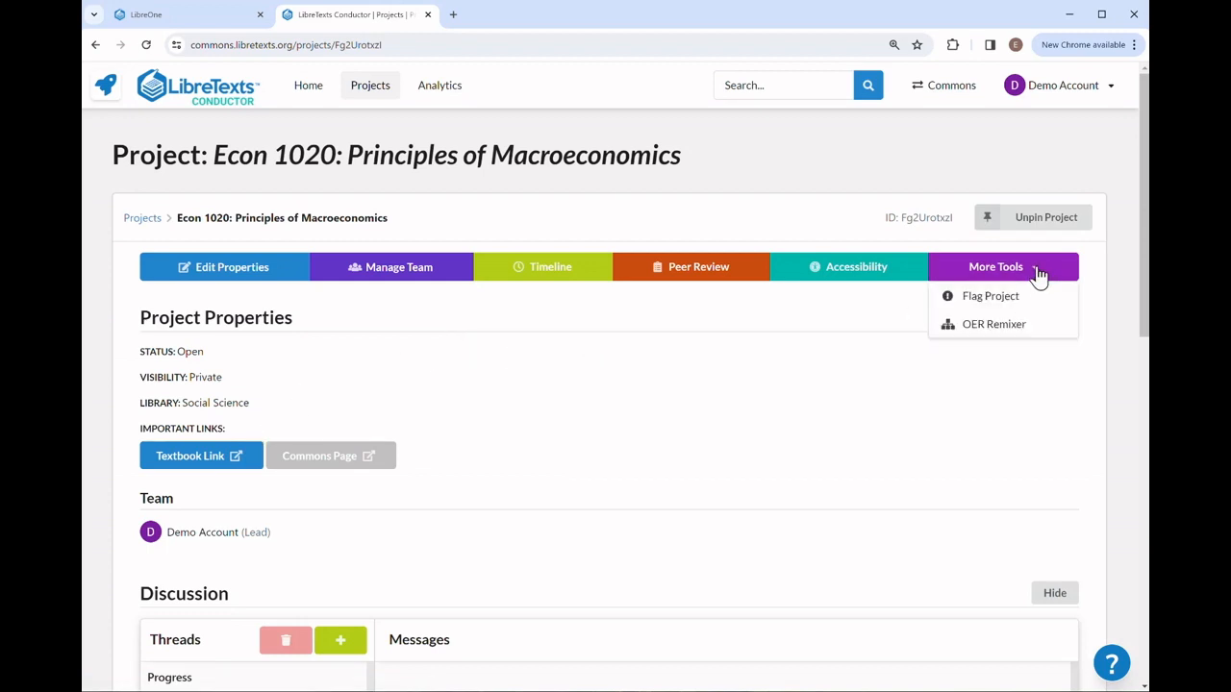
pyautogui.click(1010, 328)
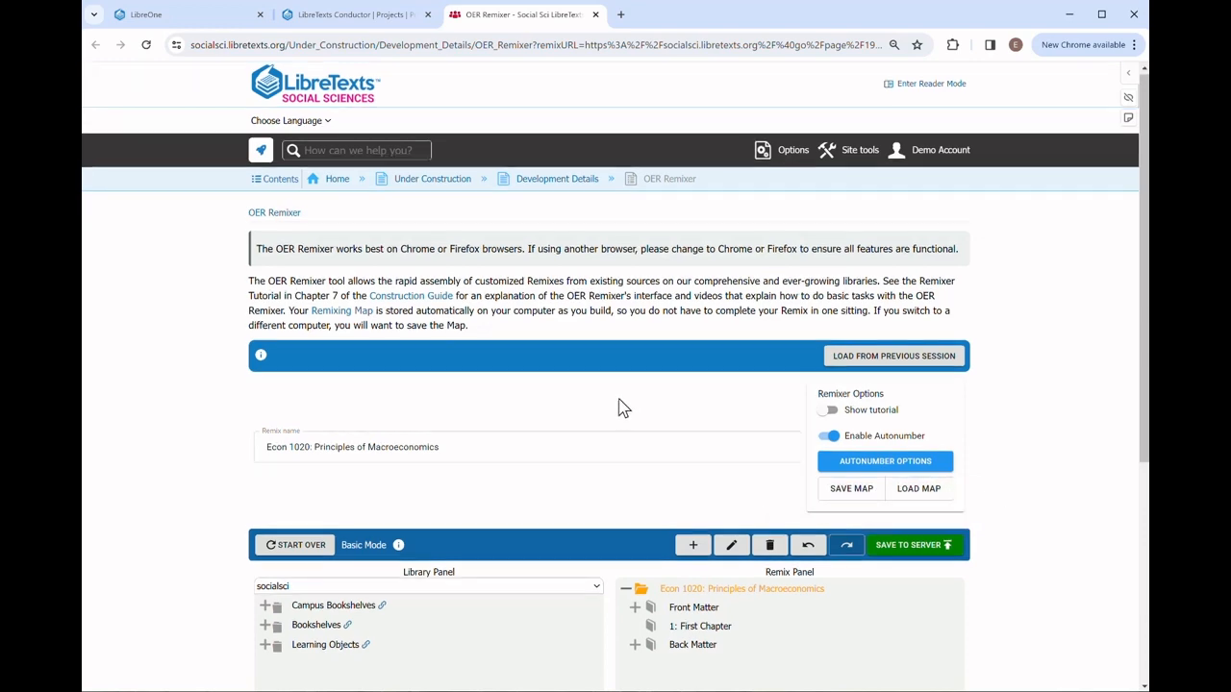
pyautogui.scroll(-2, 618, 407)
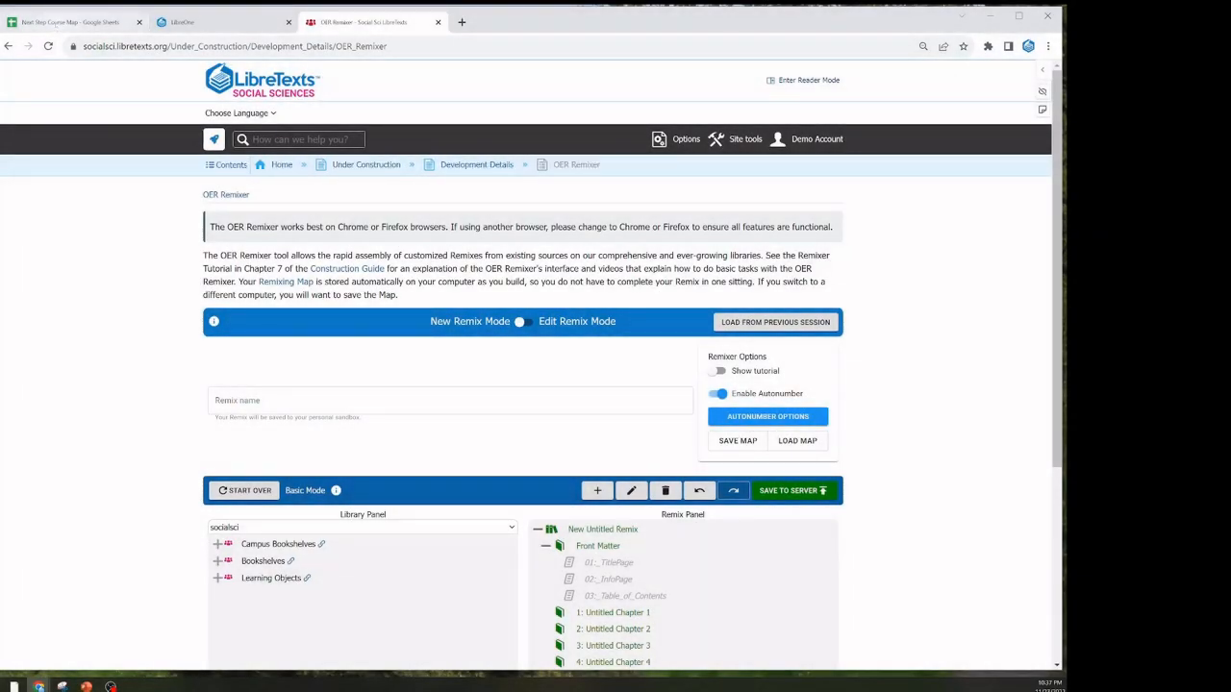
# - Review the Next Step Course Map spreadsheet, examining the course outcomes and the OER Textbook links for each module
pyautogui.click(72, 23)
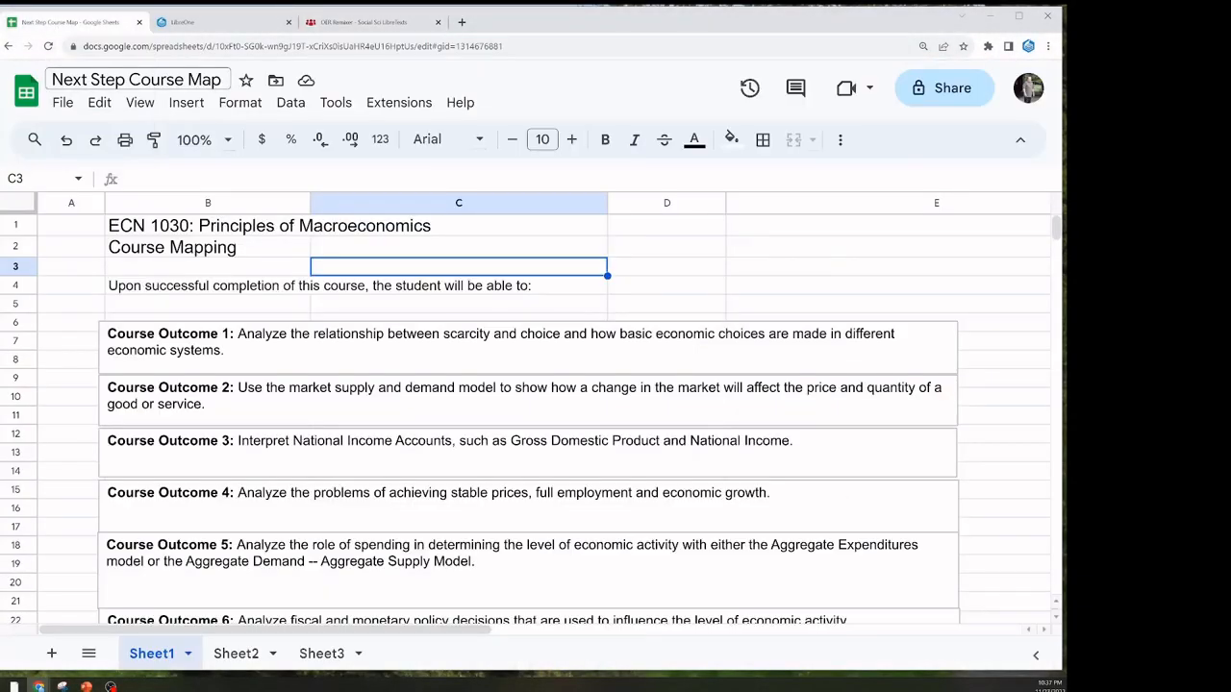
pyautogui.scroll(-2, 178, 235)
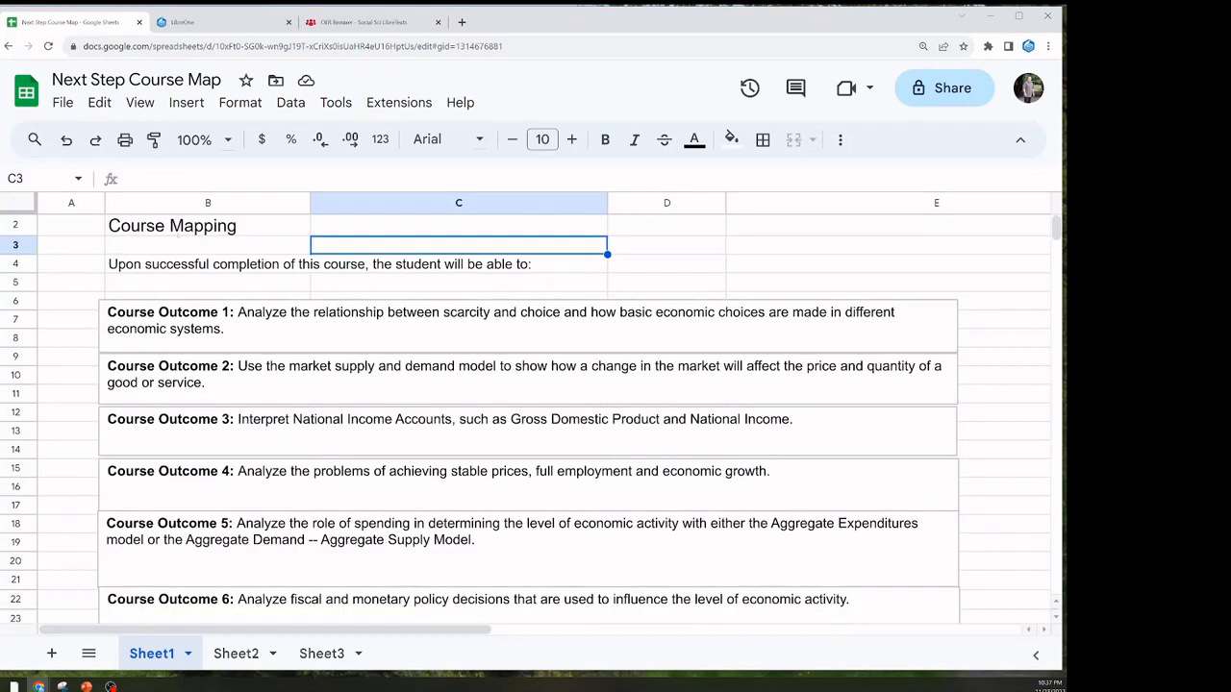
pyautogui.scroll(-1, 171, 244)
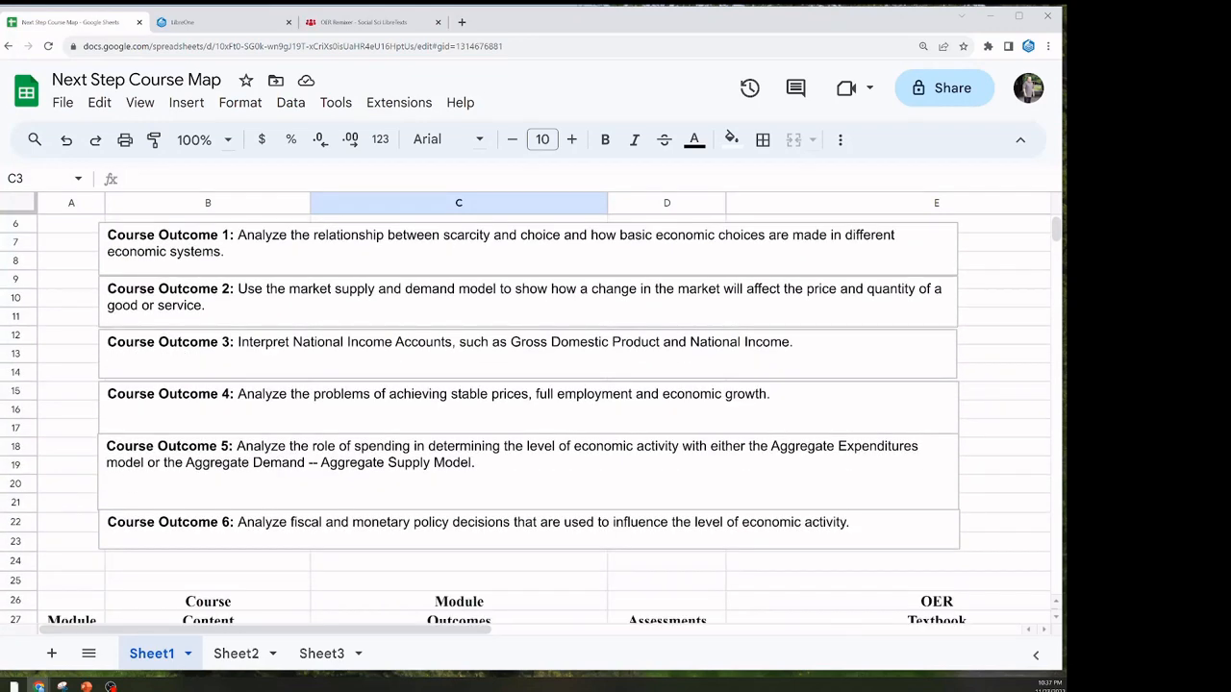
pyautogui.scroll(-5, 180, 262)
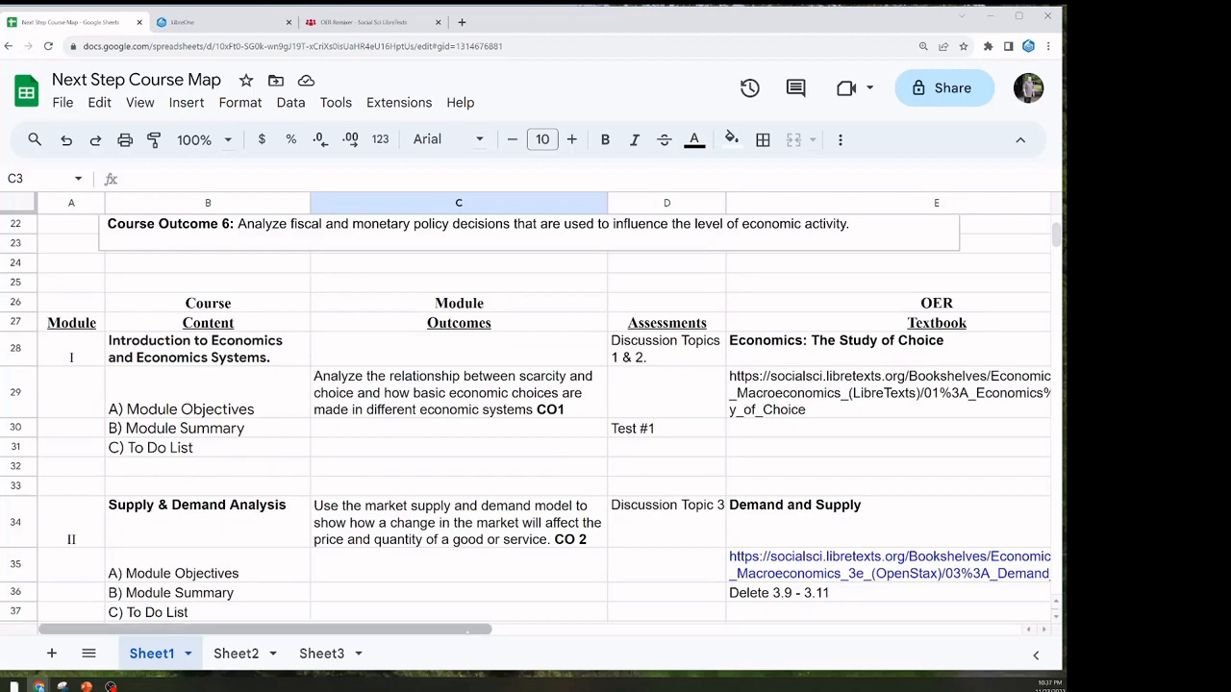
pyautogui.moveTo(470, 630); pyautogui.dragTo(616, 630)
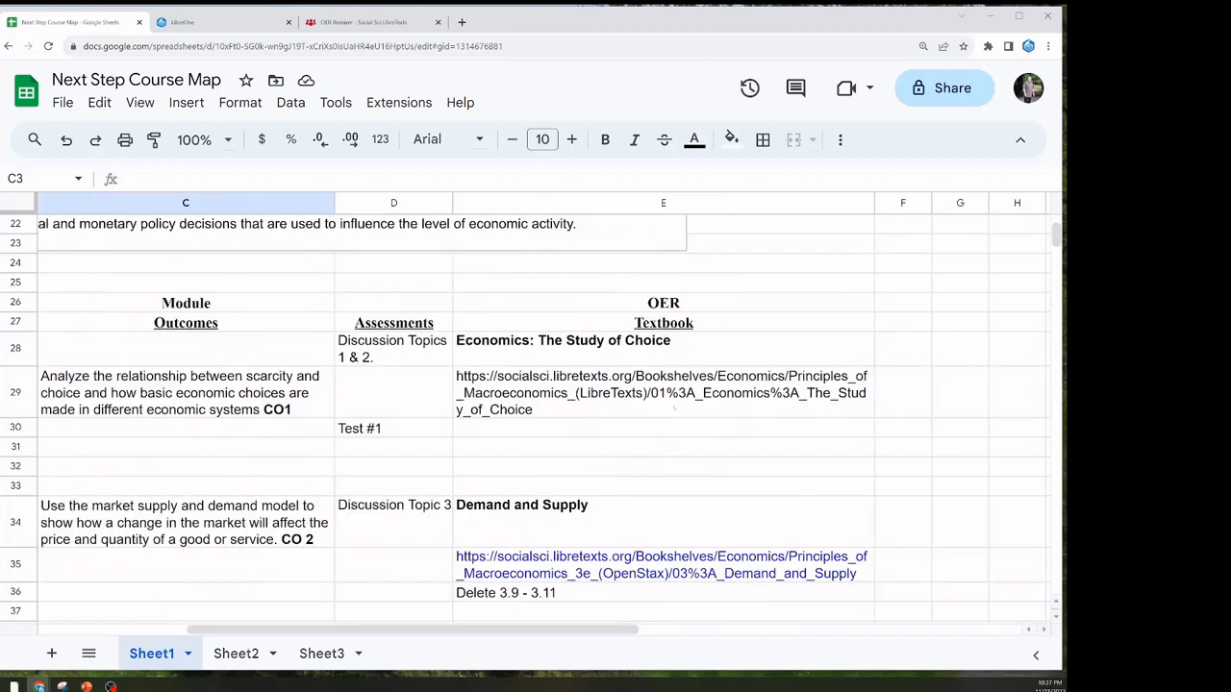
pyautogui.scroll(-3, 674, 408)
pyautogui.scroll(-2, 560, 392)
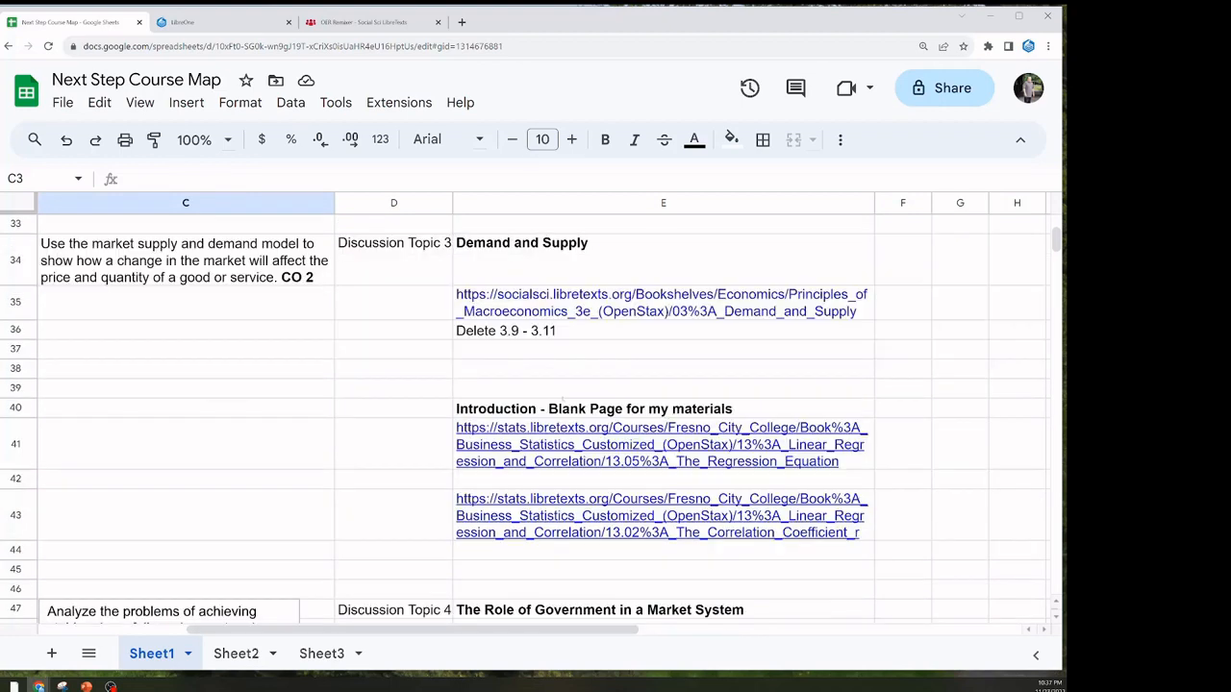
pyautogui.scroll(5, 559, 391)
pyautogui.scroll(-1, 525, 423)
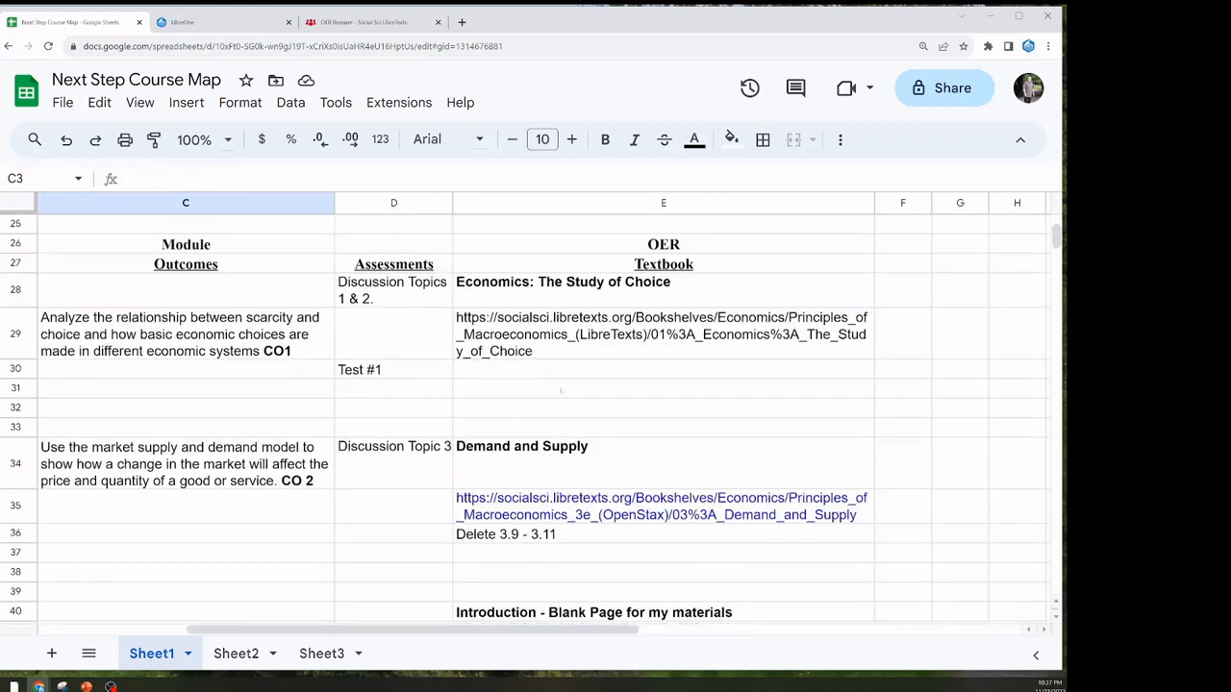
# - Return to the OER Remixer and name the remix "Econ 1020: Principles of Macroeconomics"
pyautogui.click(350, 24)
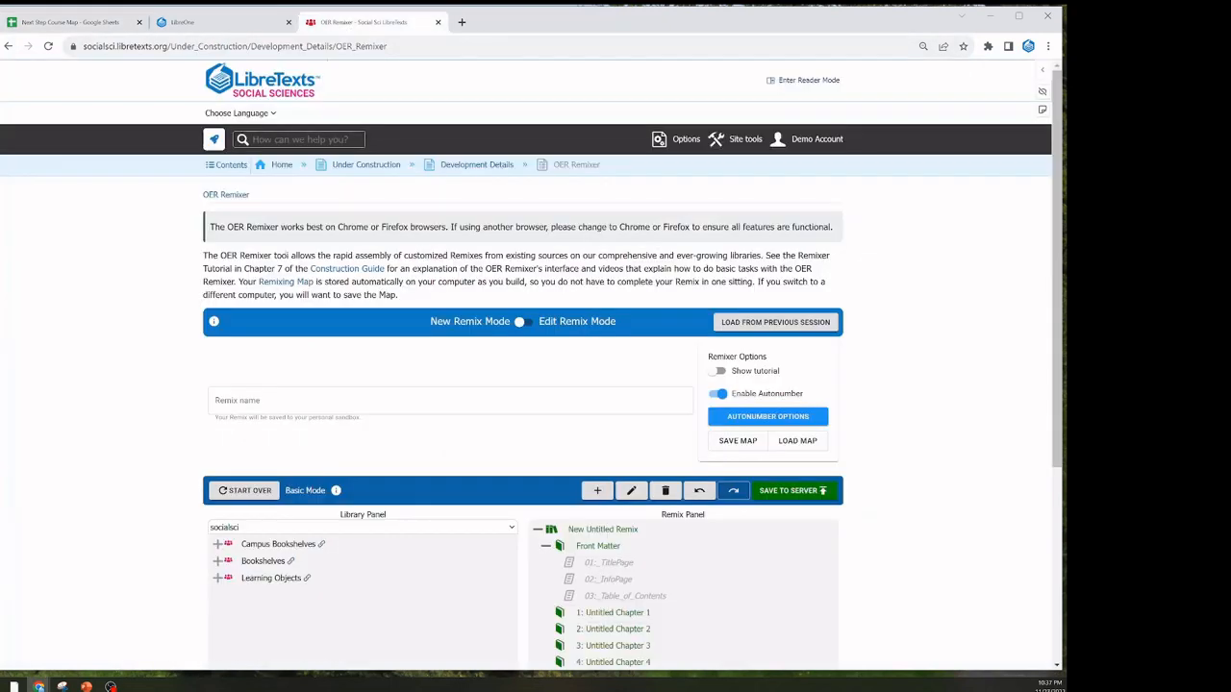
pyautogui.click(428, 401)
pyautogui.write('Econ 1020: Principles of Macroeconomics')
pyautogui.scroll(-3, 579, 244)
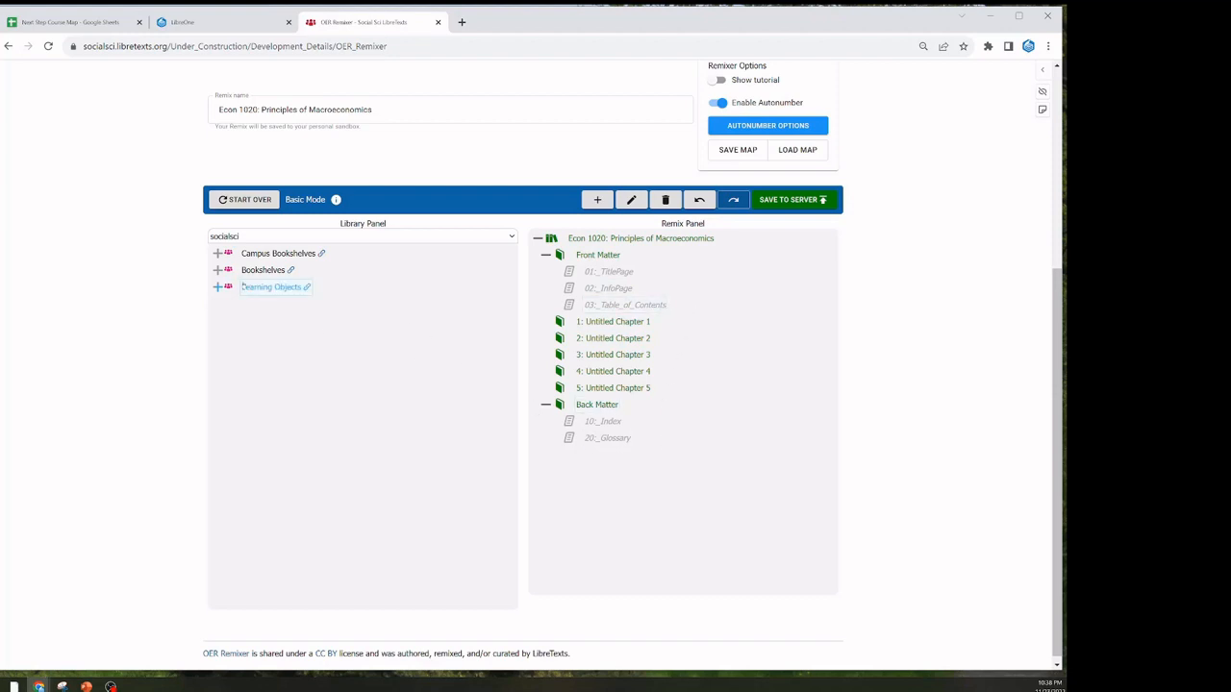
# - Check the course map for Module I's textbook and expand Principles of Macroeconomics (LibreTexts) in the library's Economics bookshelf
pyautogui.click(221, 272)
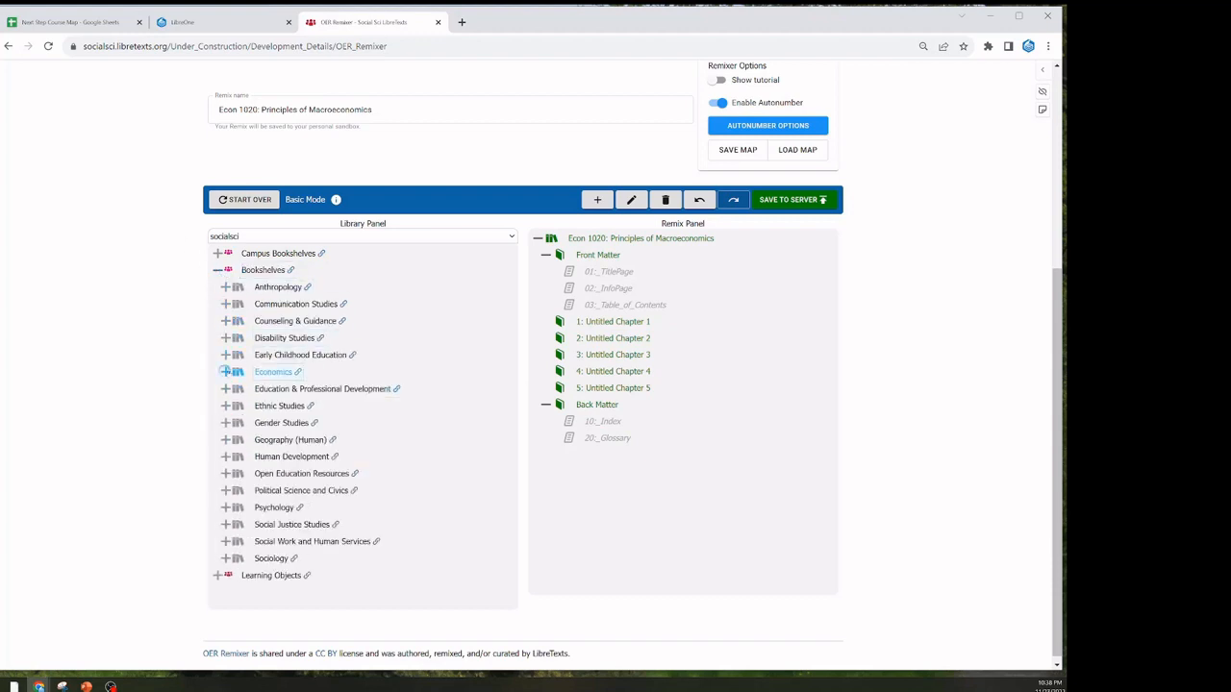
pyautogui.click(224, 372)
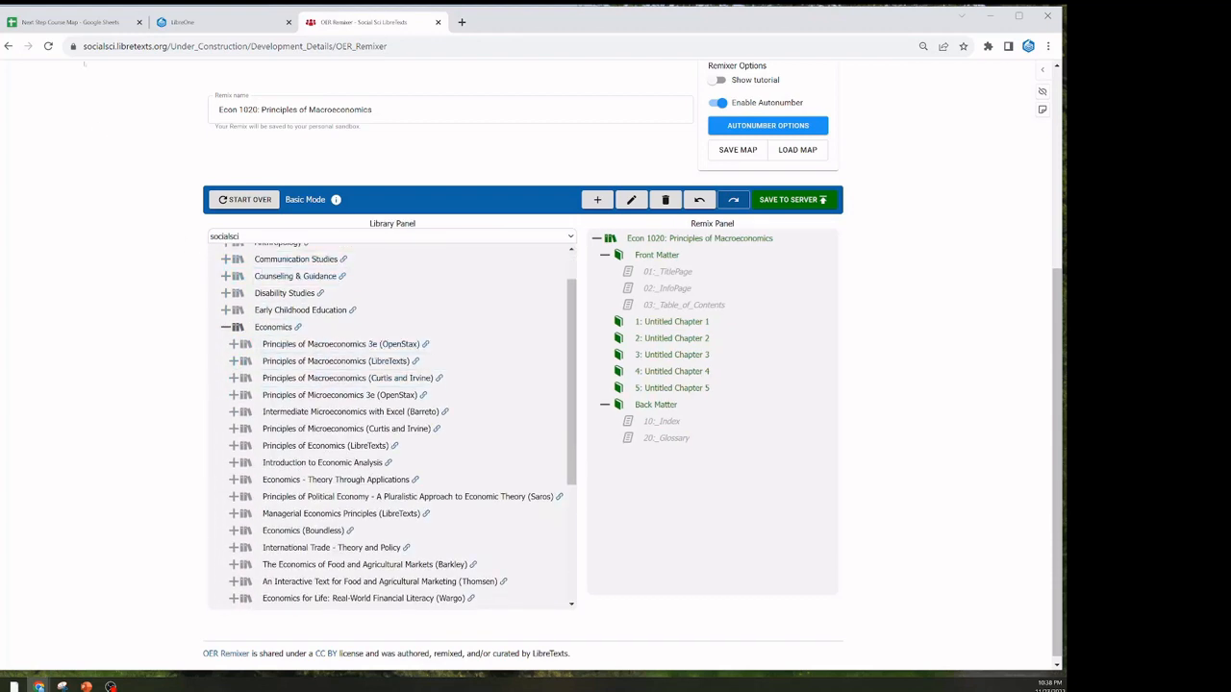
pyautogui.click(81, 22)
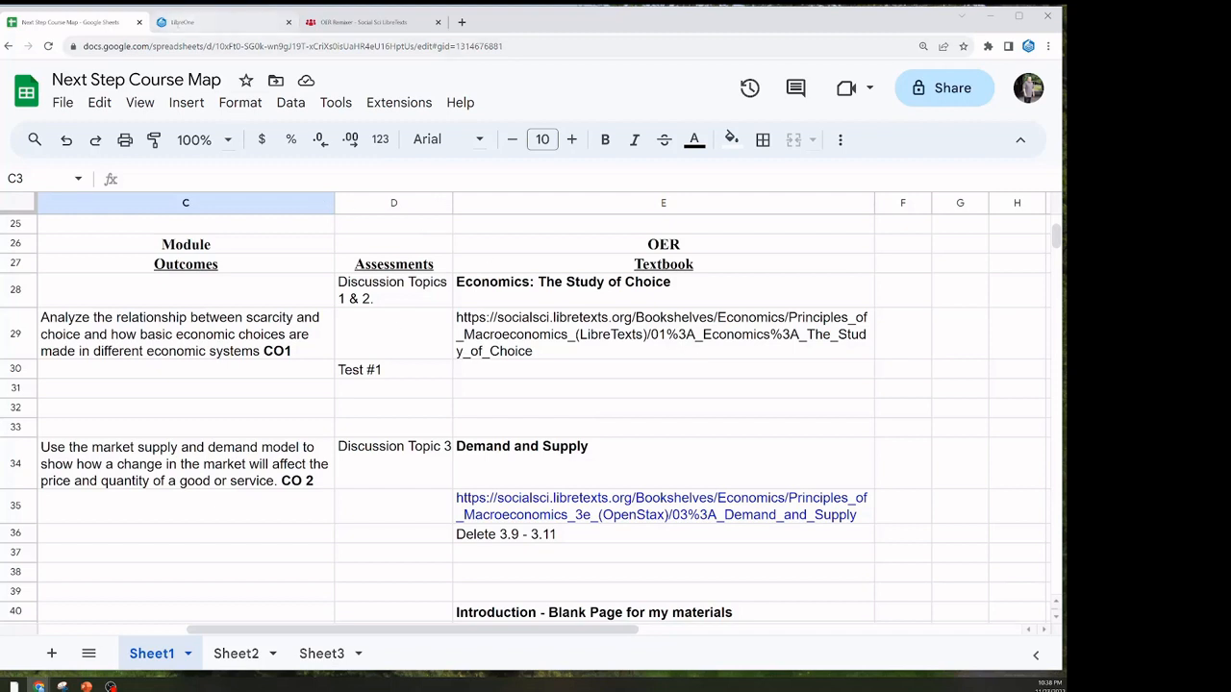
pyautogui.click(358, 27)
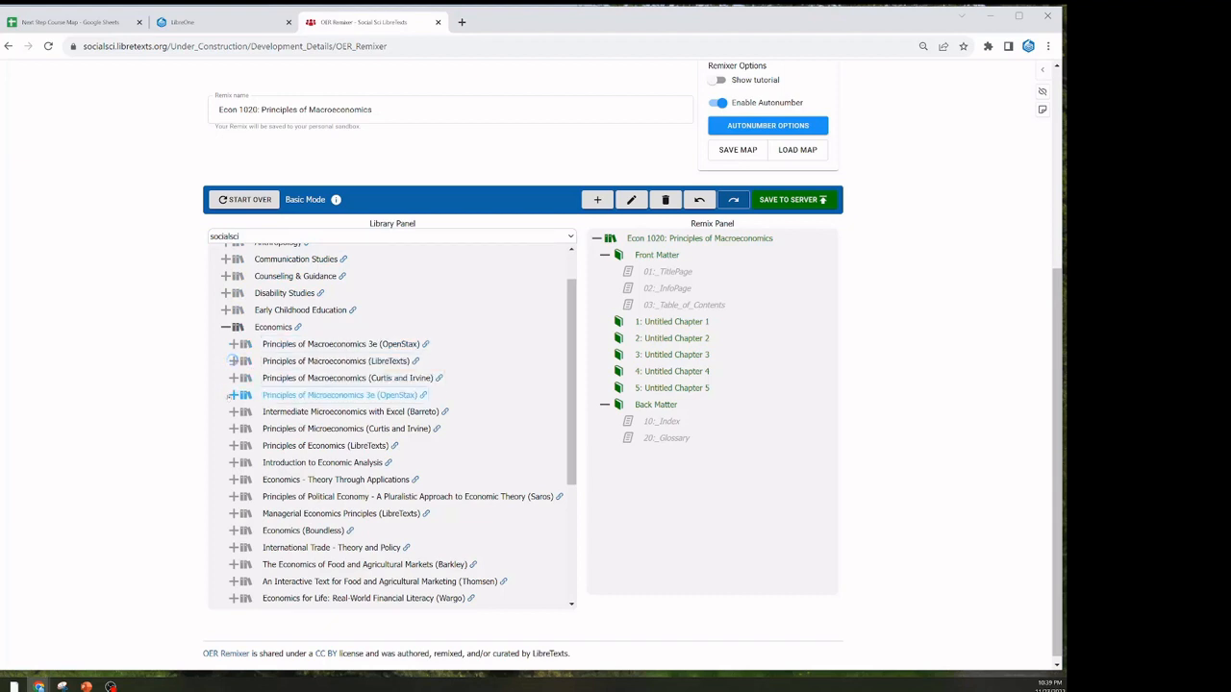
pyautogui.click(232, 360)
pyautogui.scroll(-1, 279, 387)
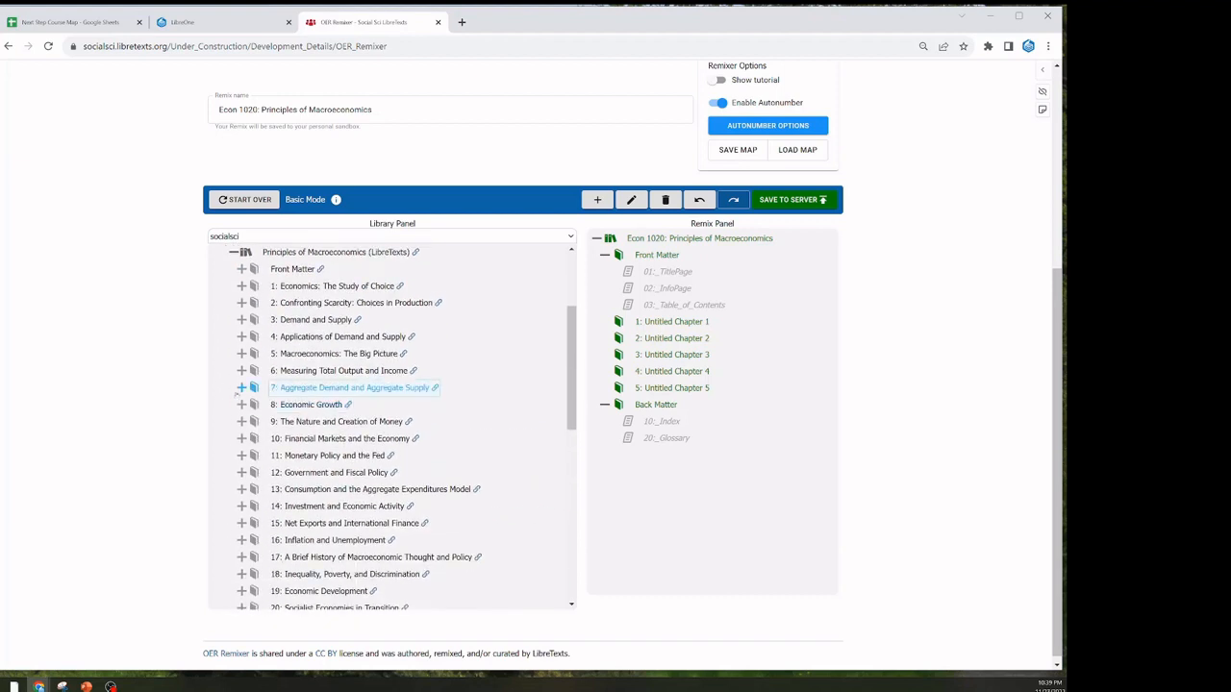
# - Add "Economics: The Study of Choice" as the remix's first chapter and compare its sections with the source chapter
pyautogui.moveTo(254, 286); pyautogui.dragTo(616, 322)
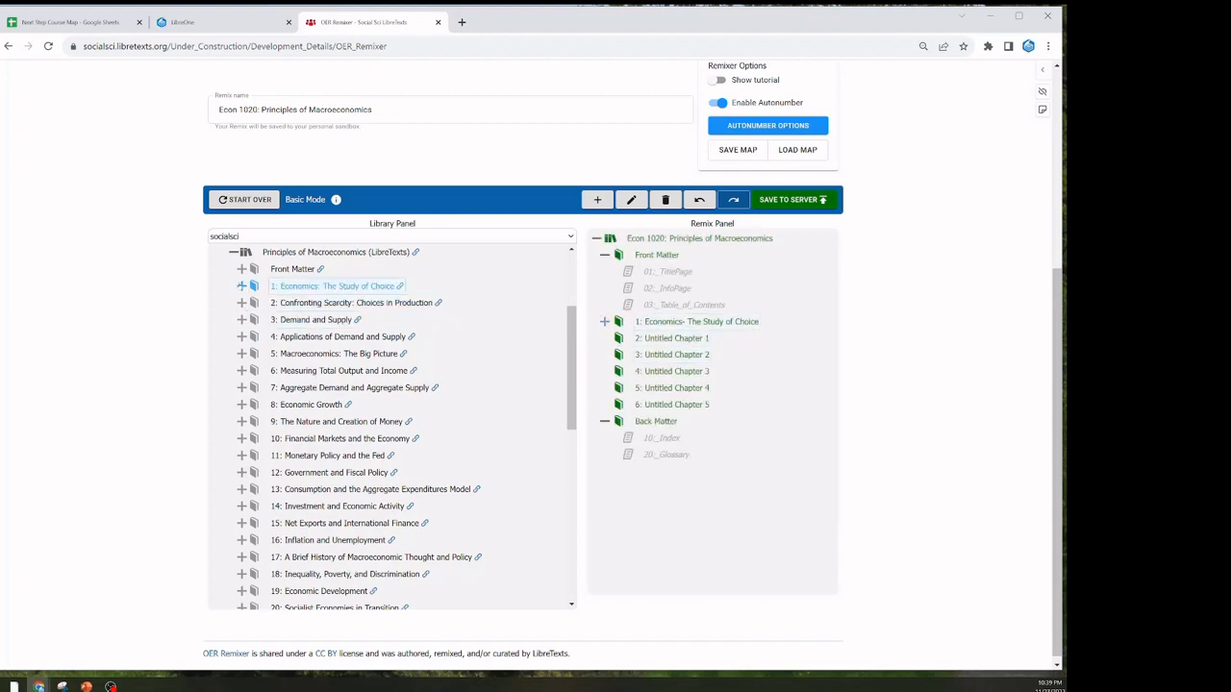
pyautogui.click(241, 287)
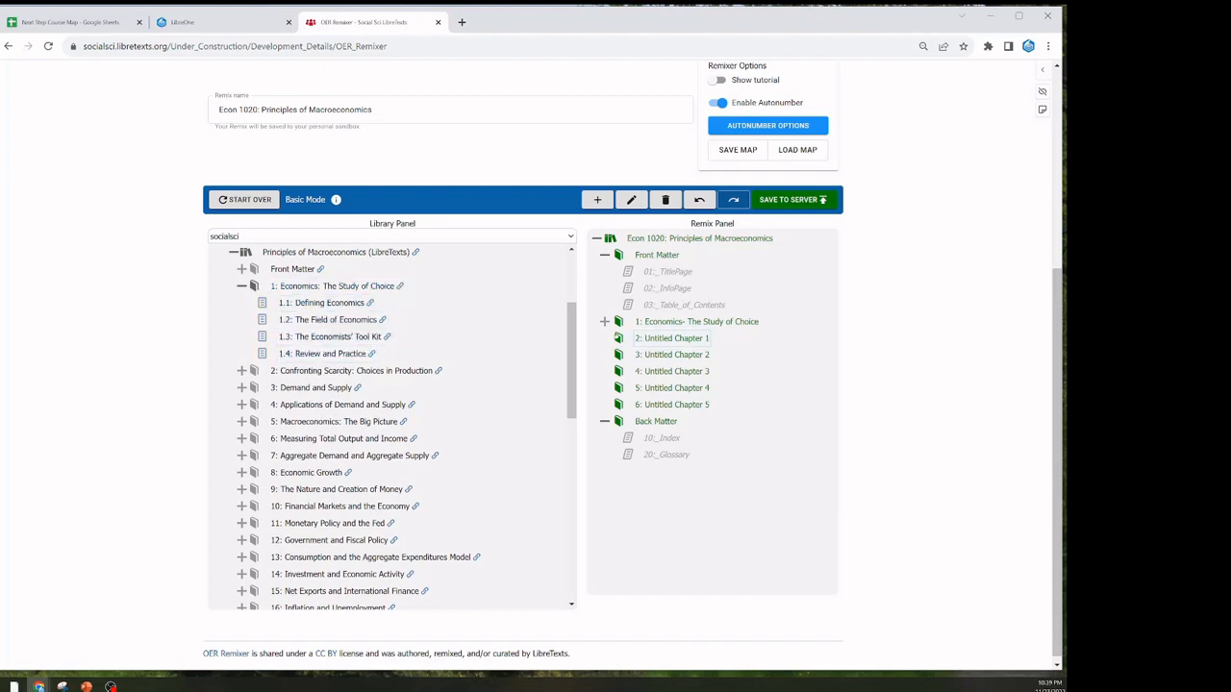
pyautogui.click(604, 321)
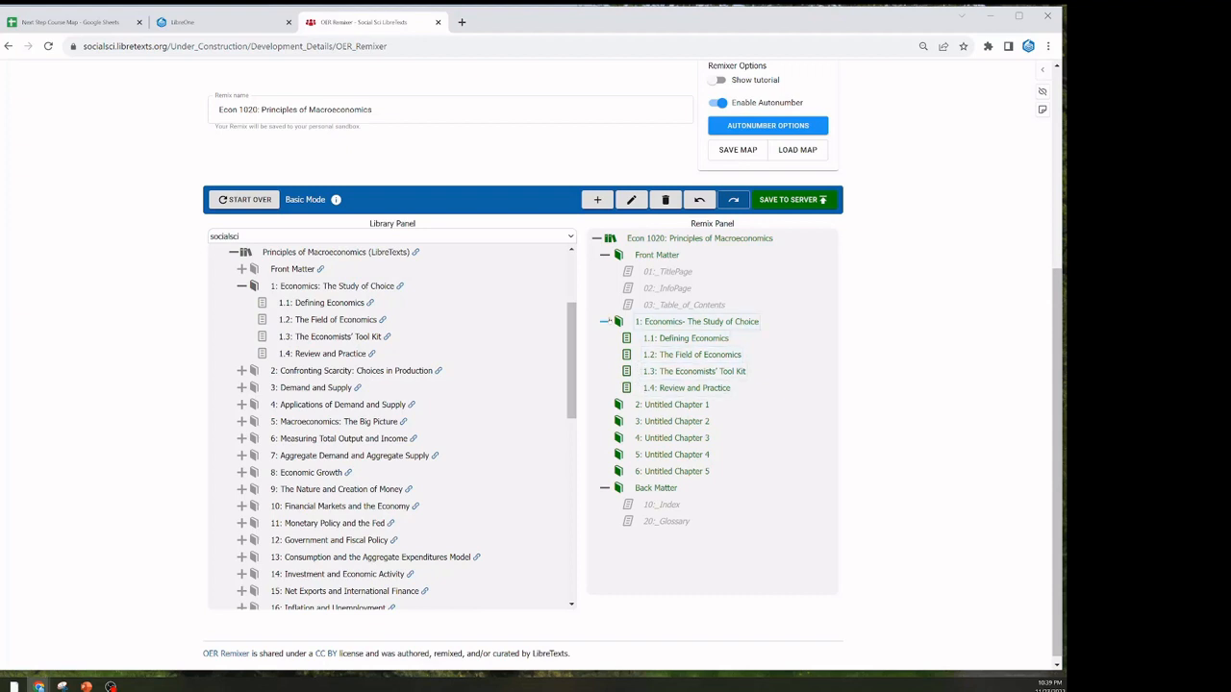
pyautogui.click(604, 321)
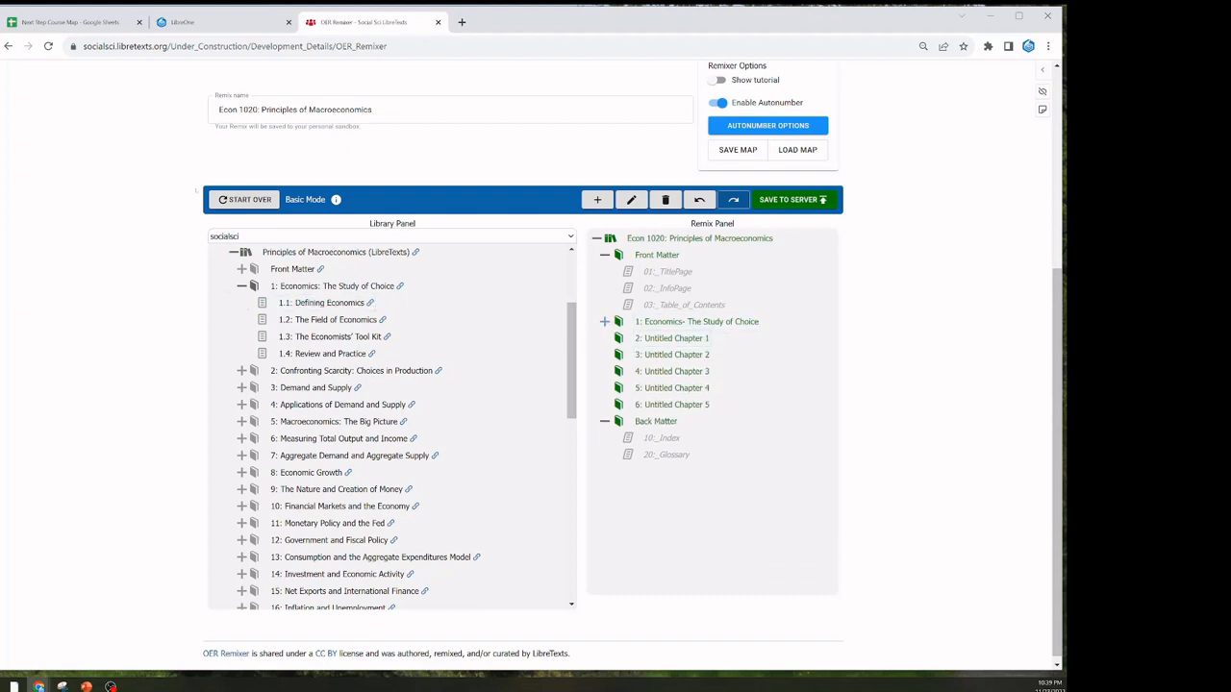
# - Following the course map, add "Demand and Supply" from Principles of Macroeconomics 3e (OpenStax) as the remix's second chapter and show its source sections
pyautogui.click(71, 22)
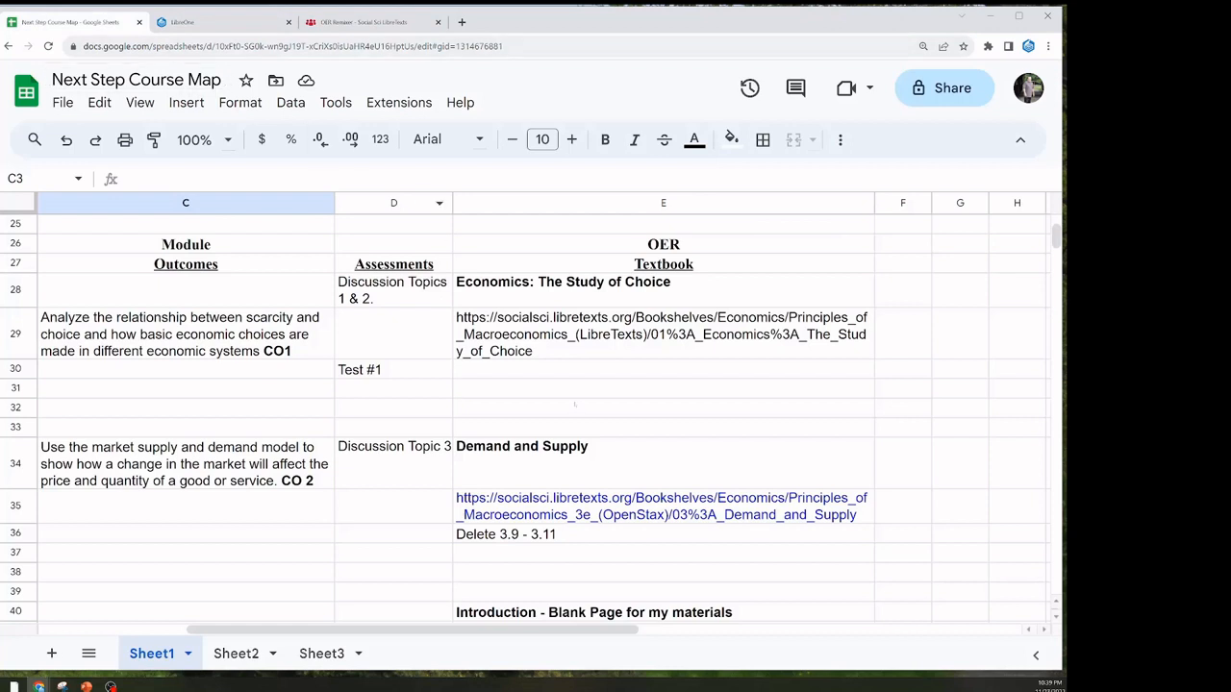
pyautogui.scroll(-2, 575, 404)
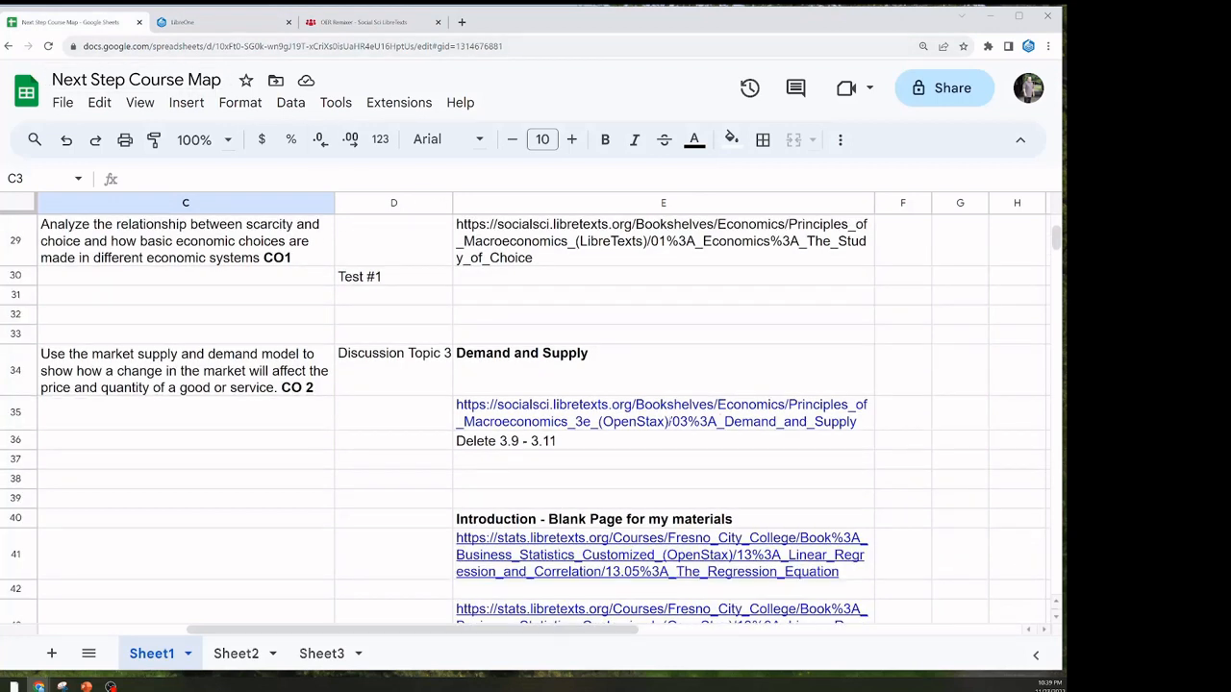
pyautogui.moveTo(653, 429)
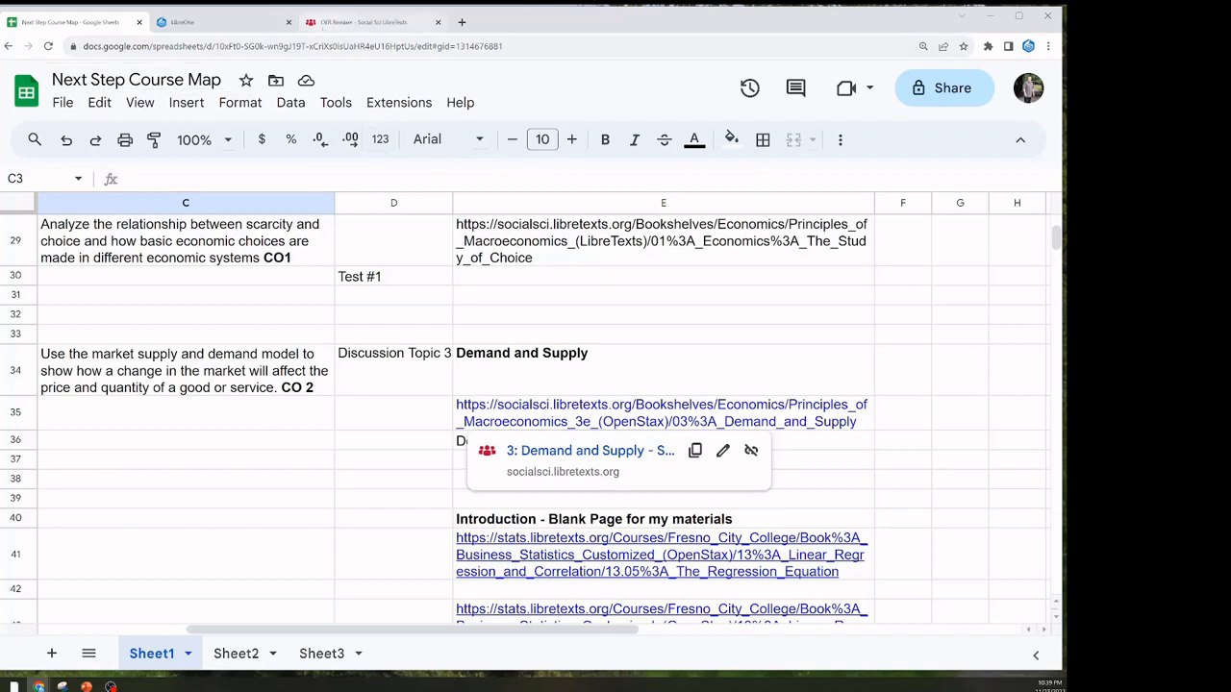
pyautogui.click(365, 21)
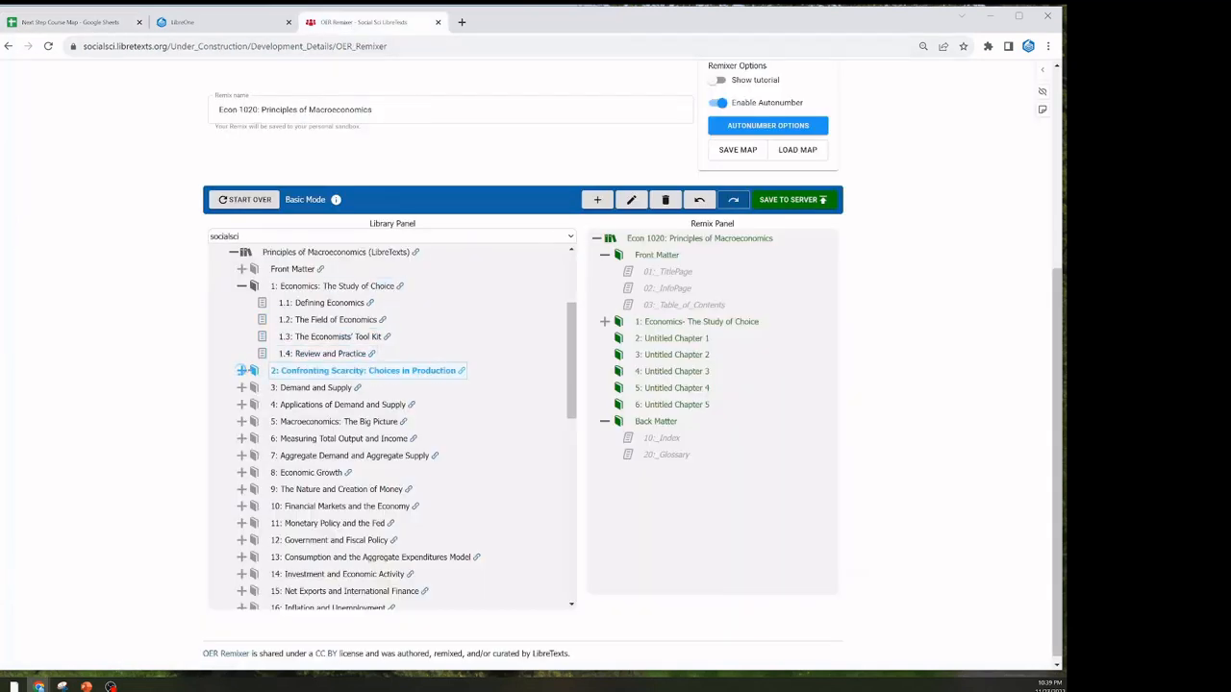
pyautogui.click(241, 370)
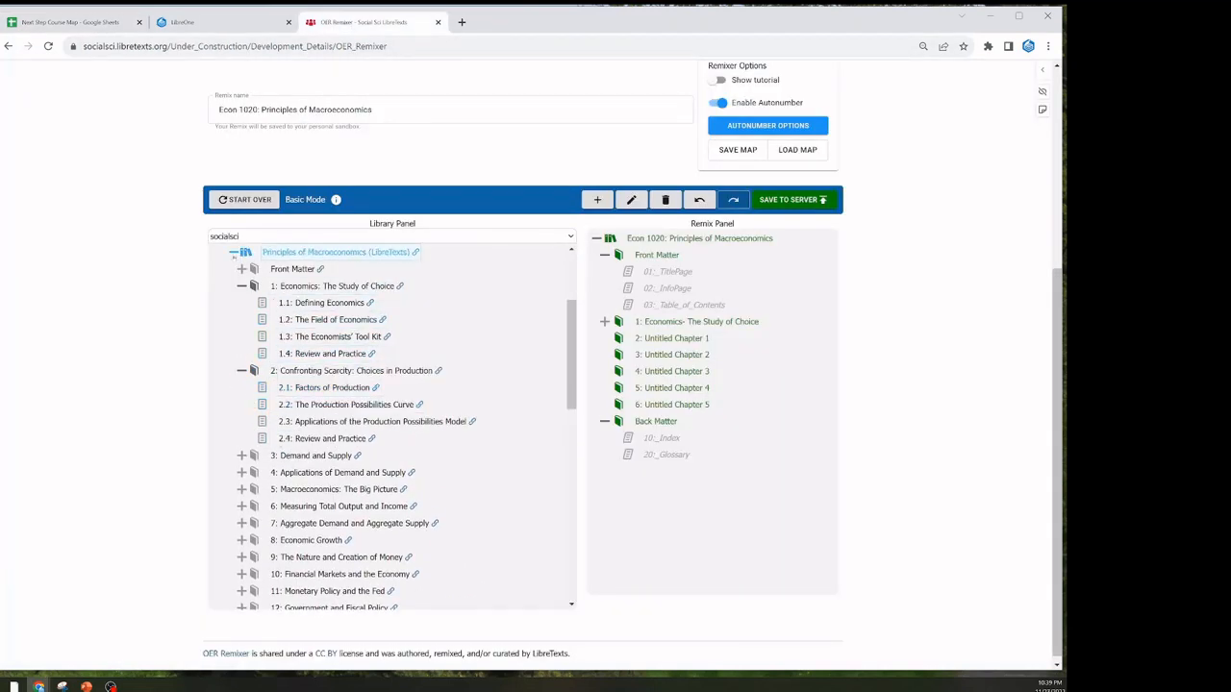
pyautogui.click(234, 252)
pyautogui.scroll(1, 246, 300)
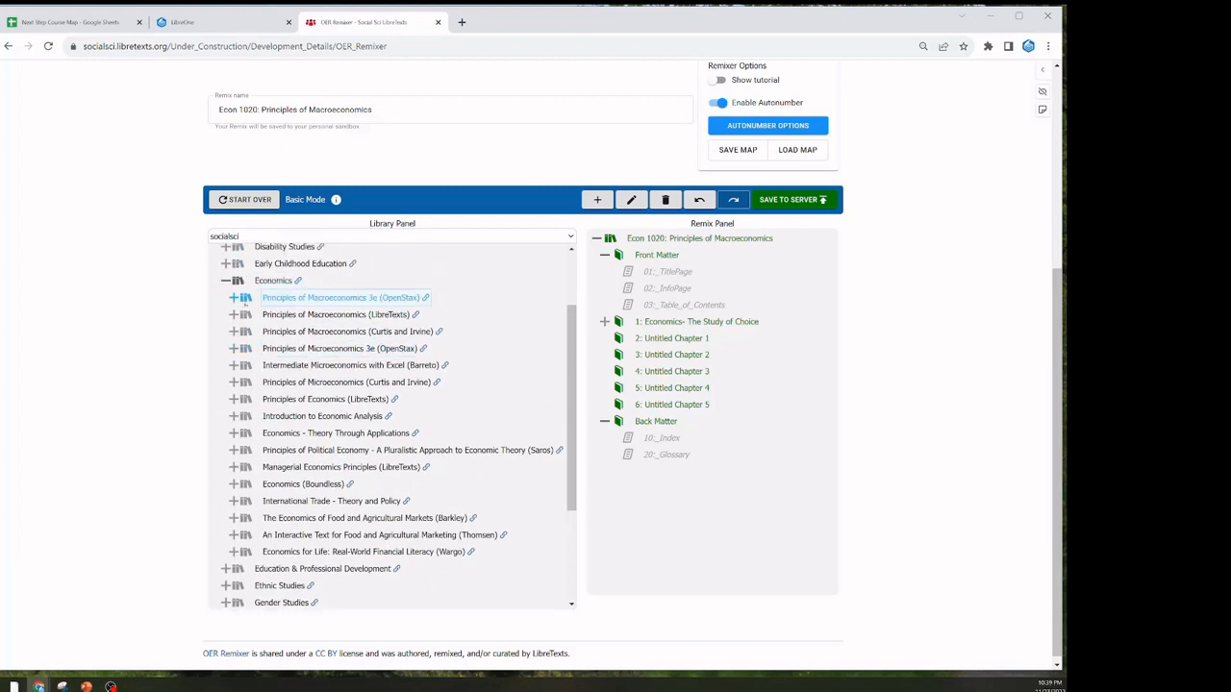
pyautogui.click(233, 297)
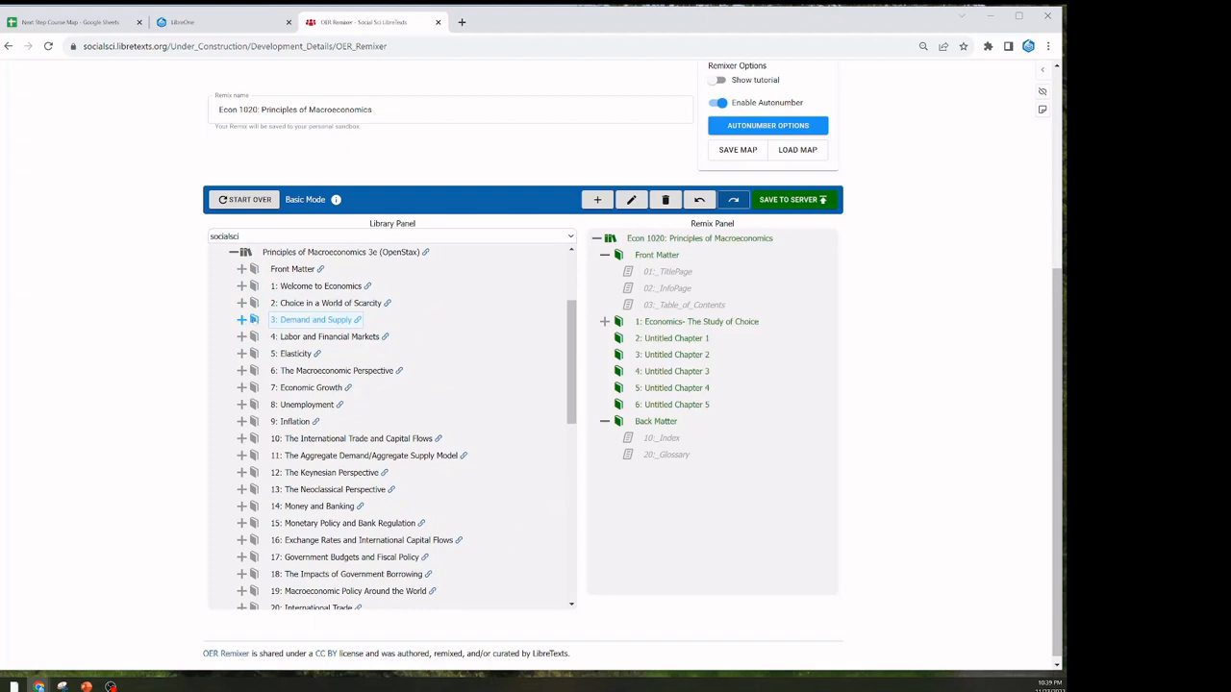
pyautogui.moveTo(308, 321); pyautogui.dragTo(618, 334)
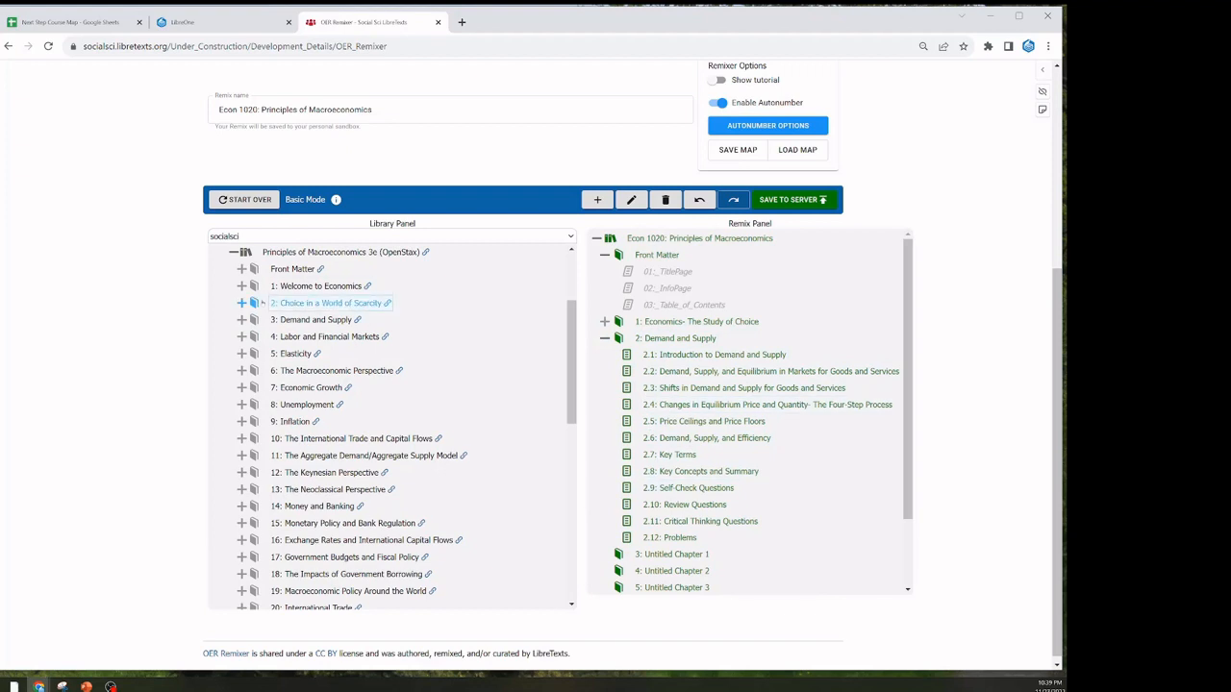
pyautogui.click(241, 320)
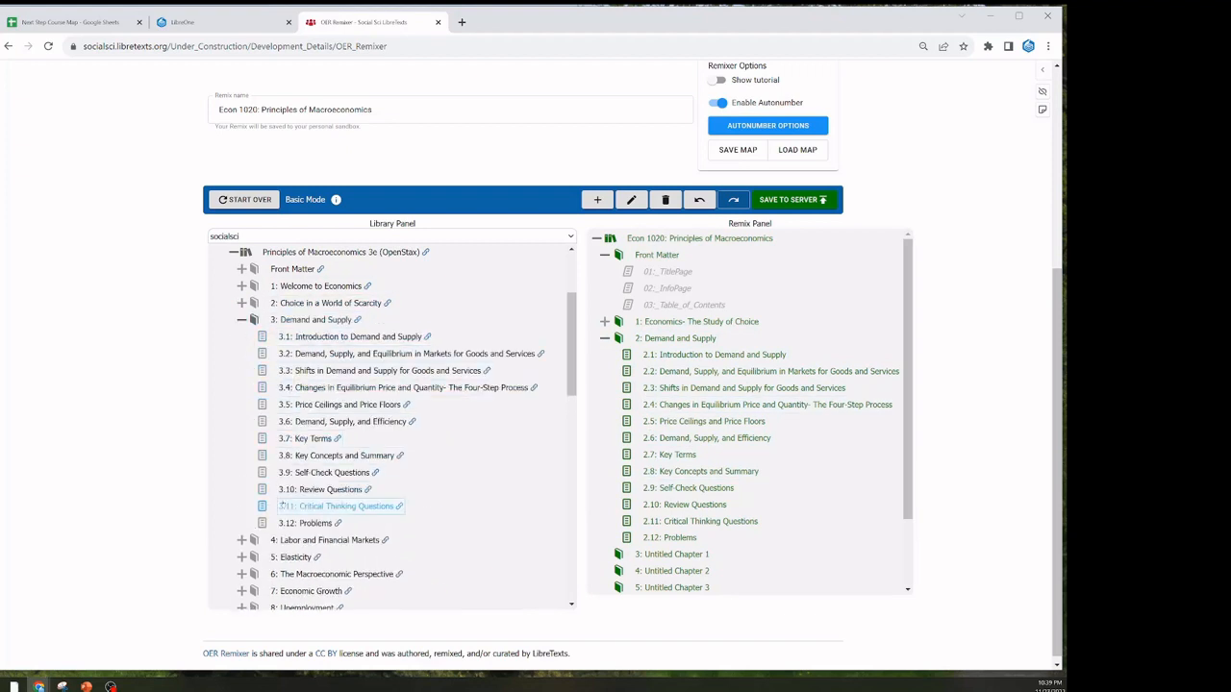
# - Following the course map, delete the Self-Check Questions, Review Questions and Critical Thinking Questions pages from the remix's Demand and Supply chapter, then collapse it
pyautogui.click(787, 128)
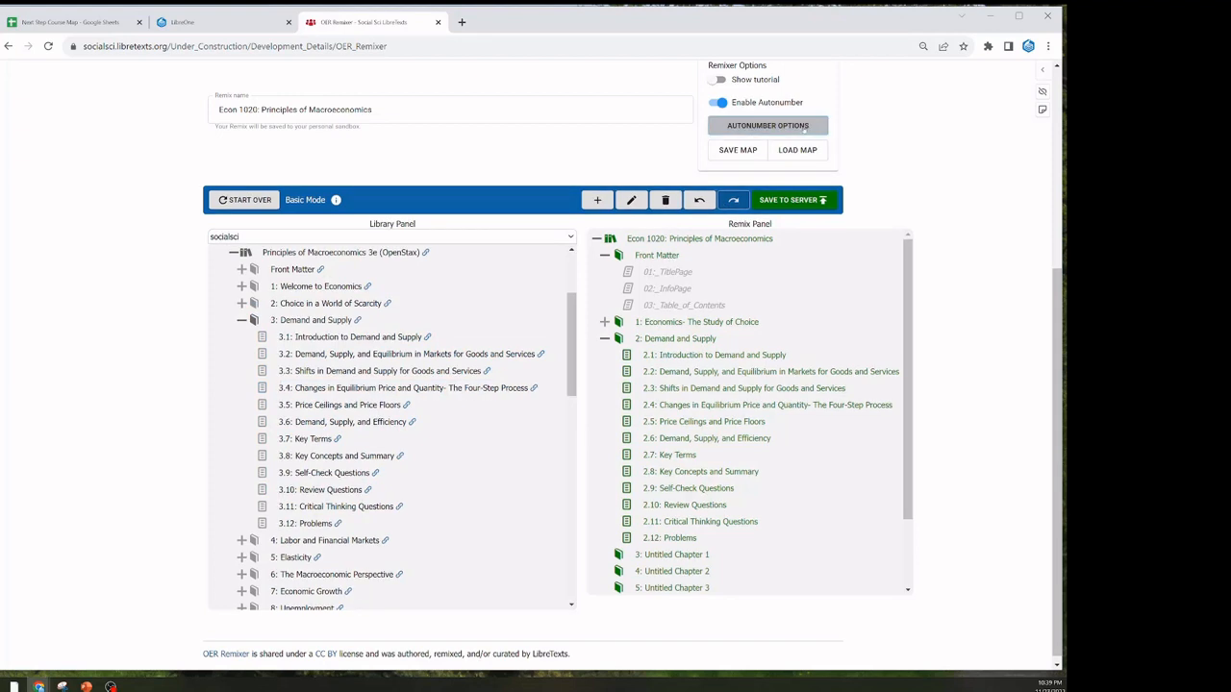
pyautogui.click(69, 21)
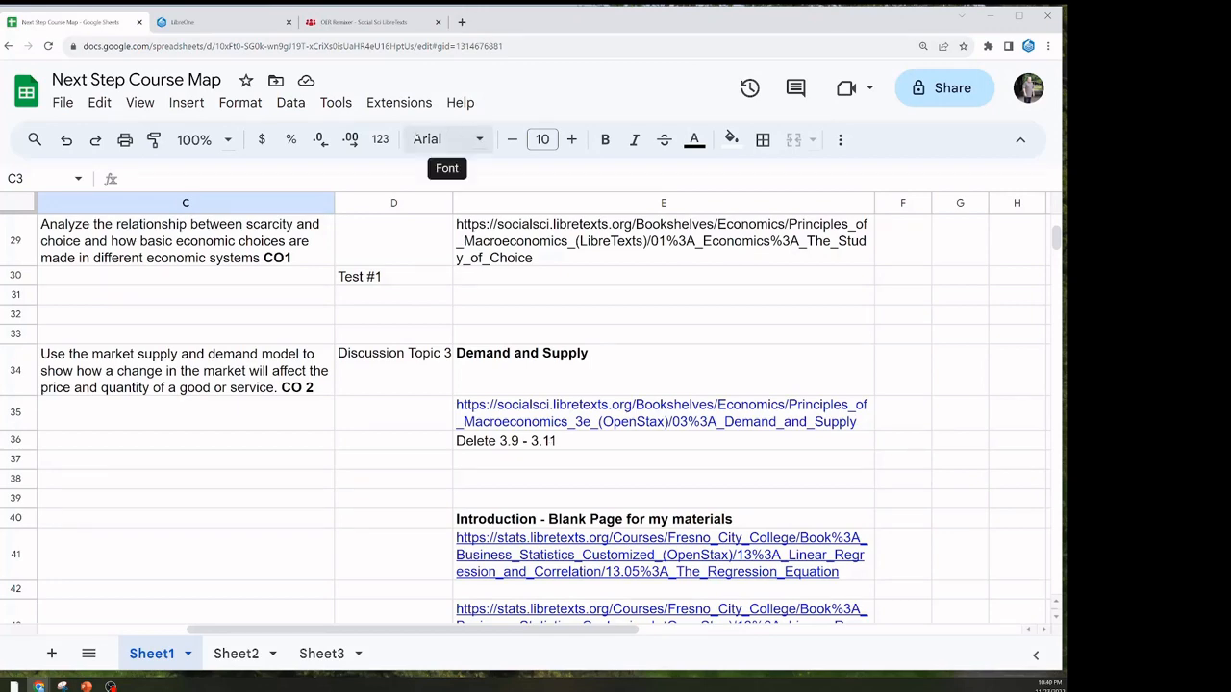
pyautogui.click(356, 21)
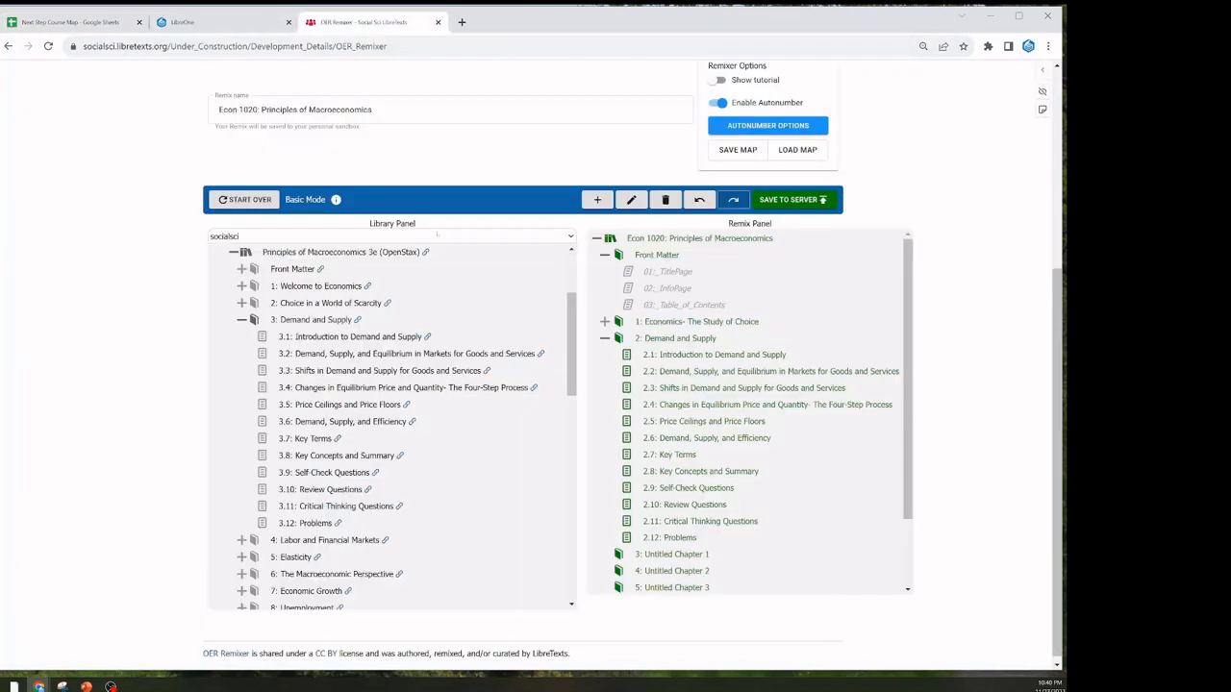
pyautogui.click(643, 488)
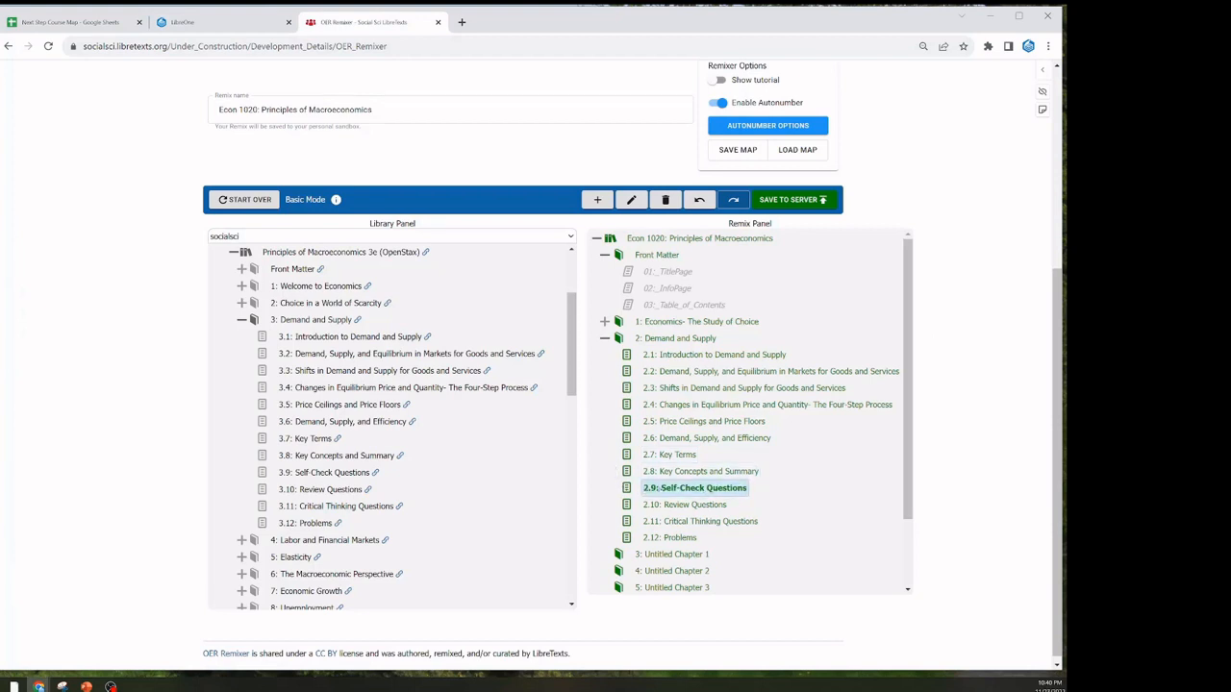
pyautogui.click(665, 200)
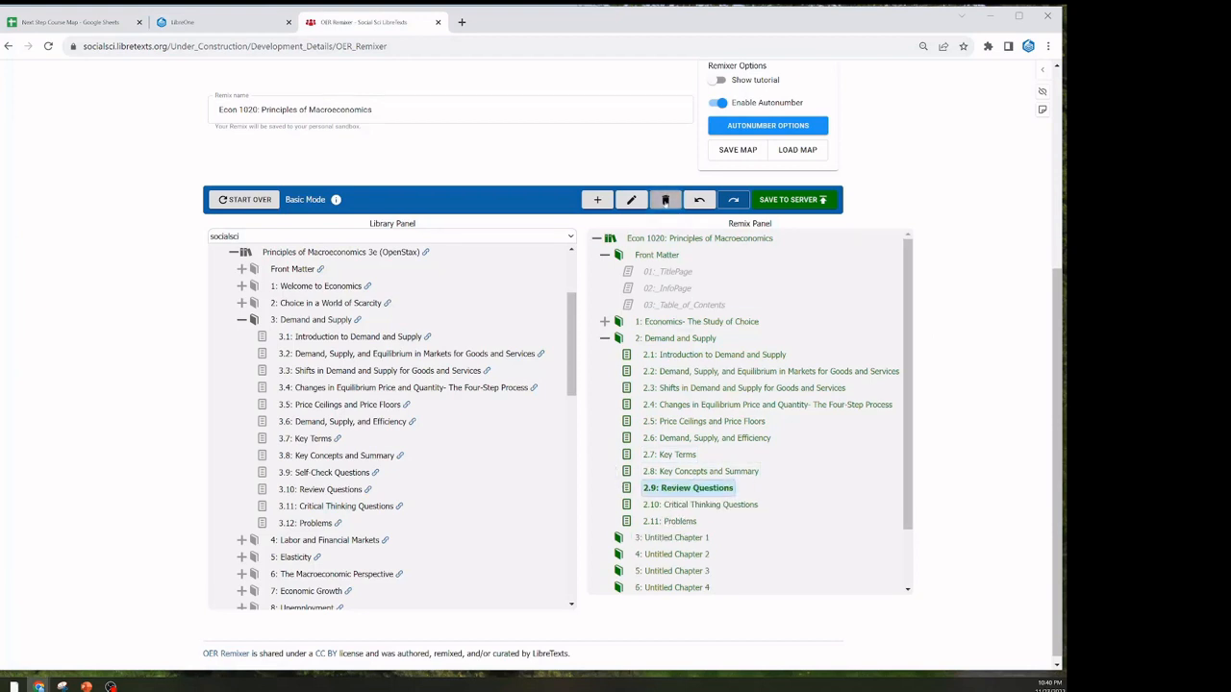
pyautogui.click(665, 200)
pyautogui.click(665, 200)
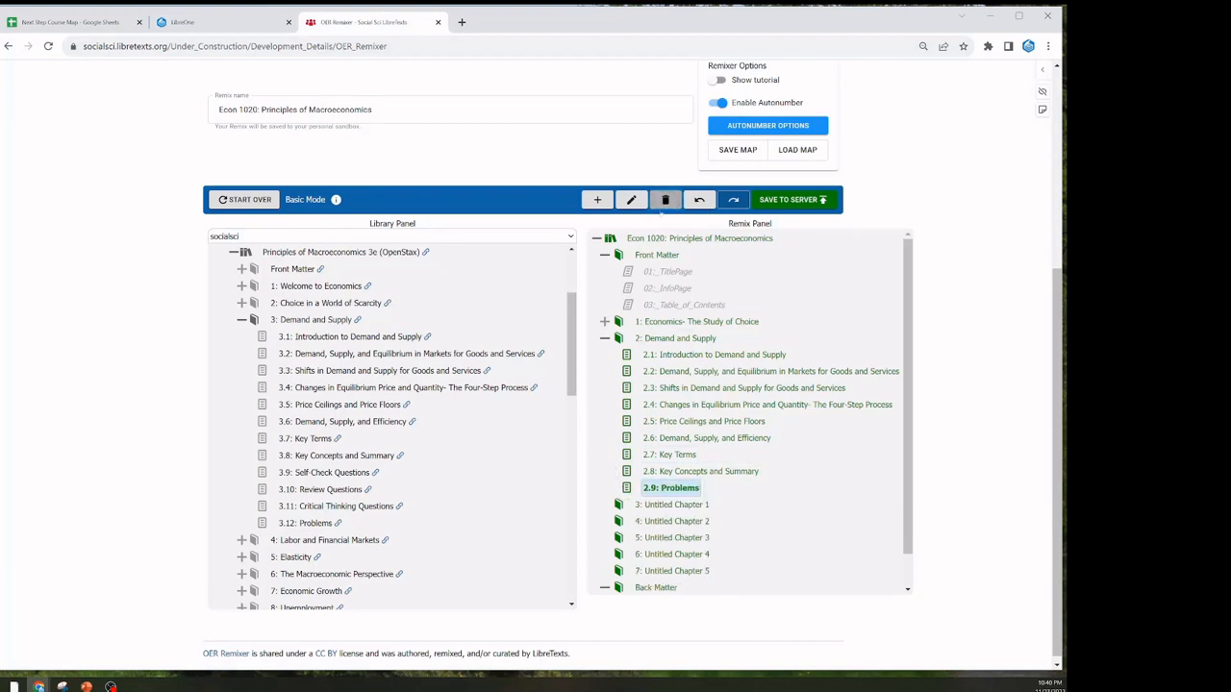
pyautogui.click(605, 338)
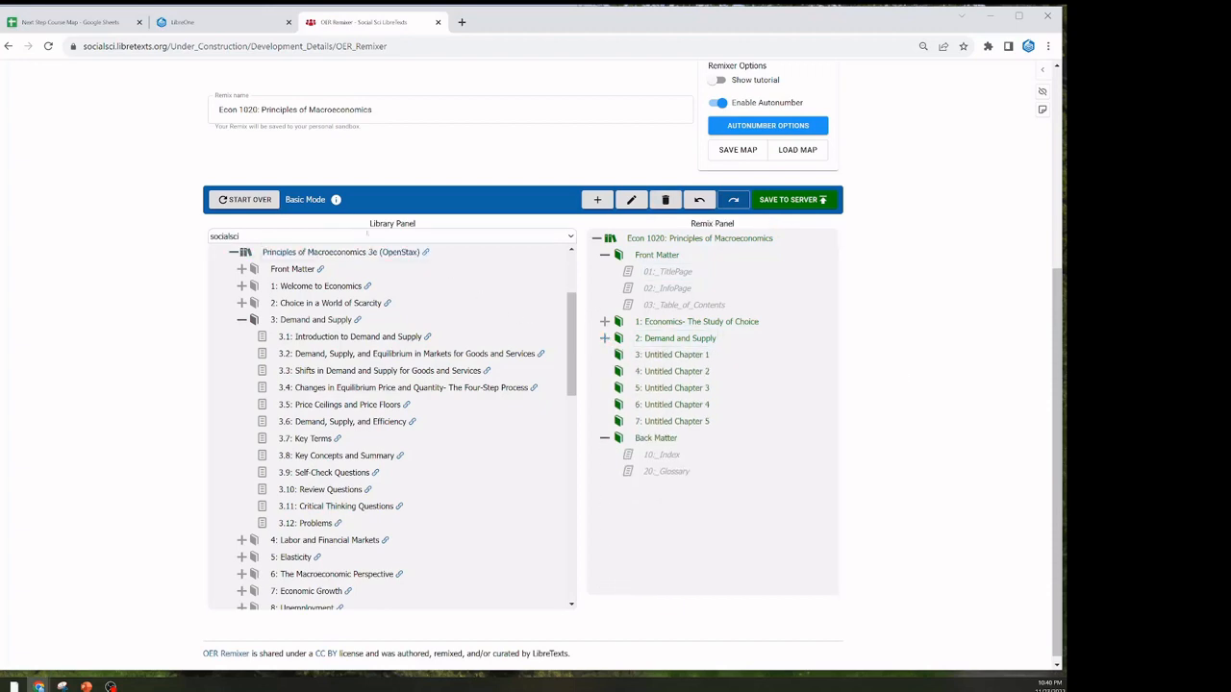
# - Check the course map for the next source and expand Fresno City College's Business Statistics Customized (OpenStax) in the Statistics library's Campus Bookshelves
pyautogui.click(72, 21)
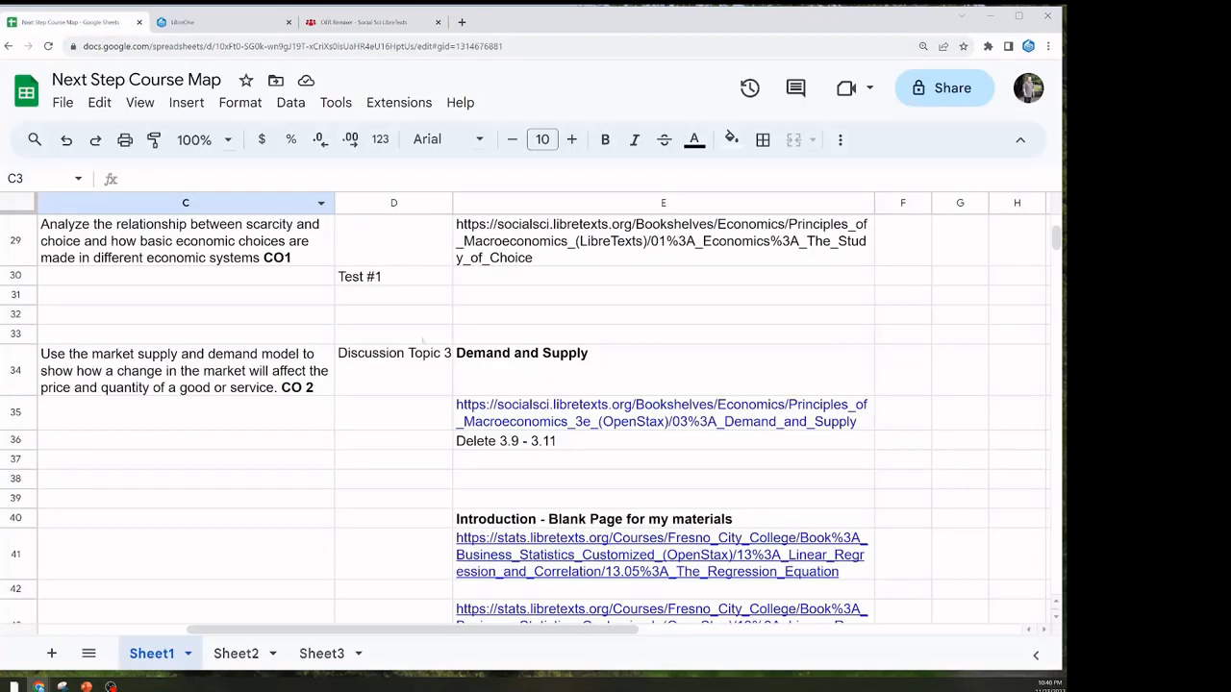
pyautogui.scroll(-3, 423, 339)
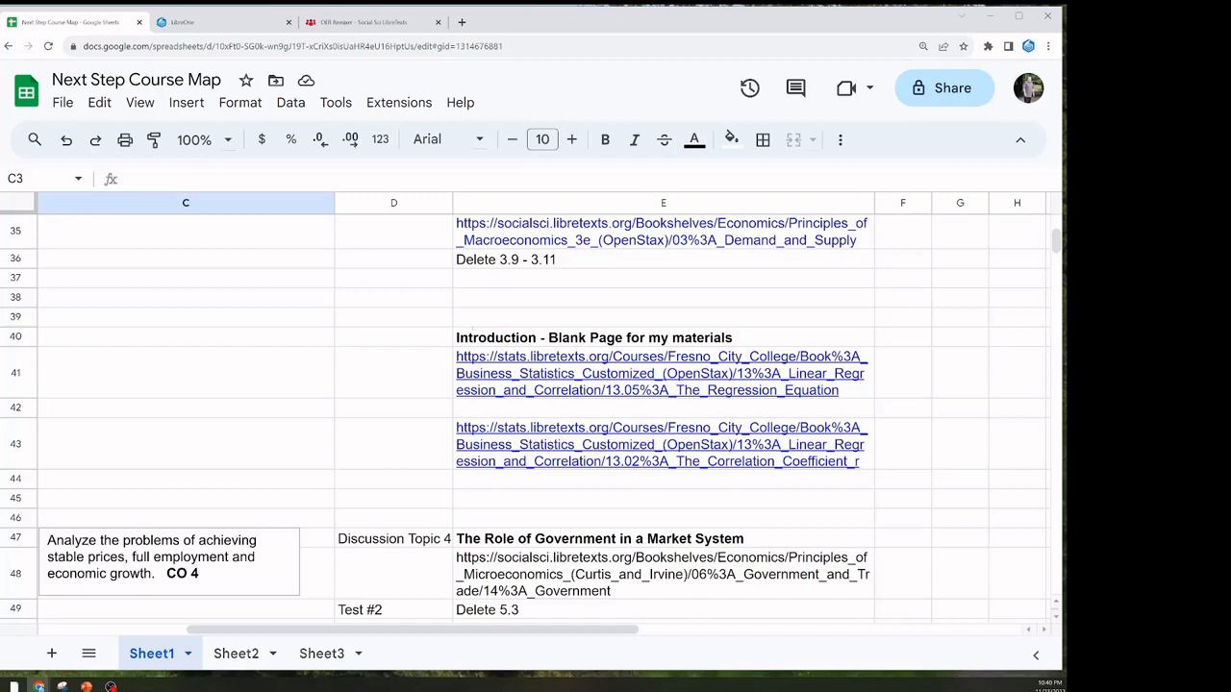
pyautogui.scroll(2, 224, 334)
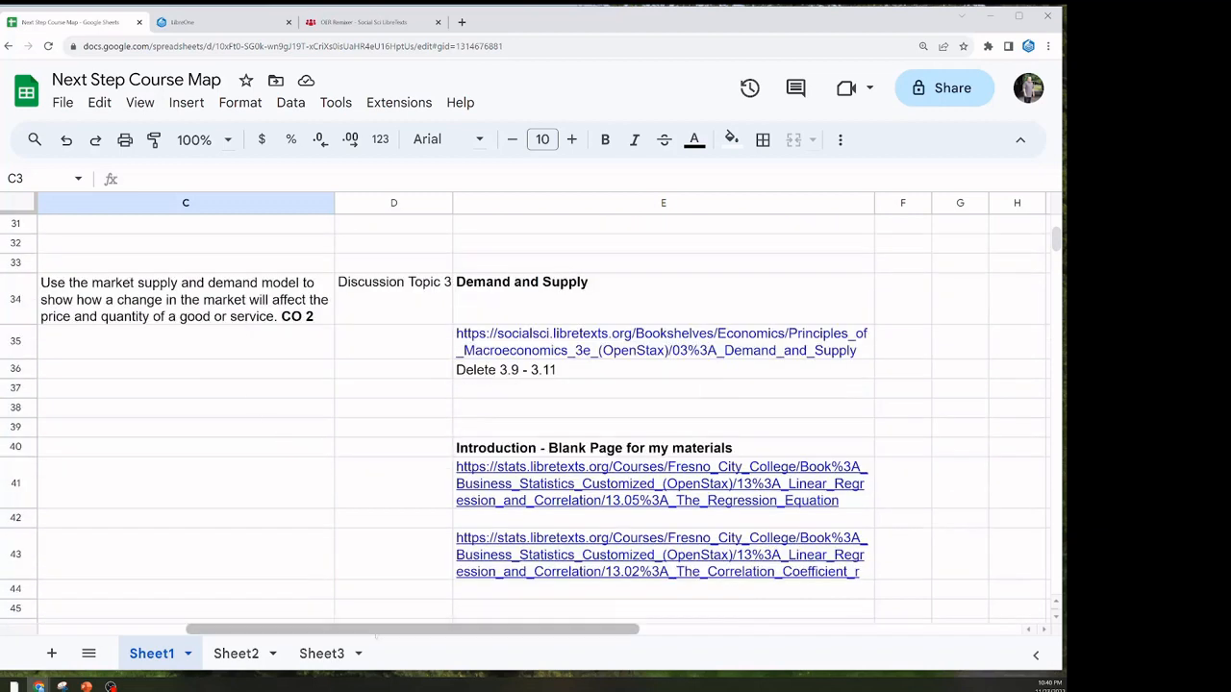
pyautogui.moveTo(339, 628); pyautogui.dragTo(523, 628)
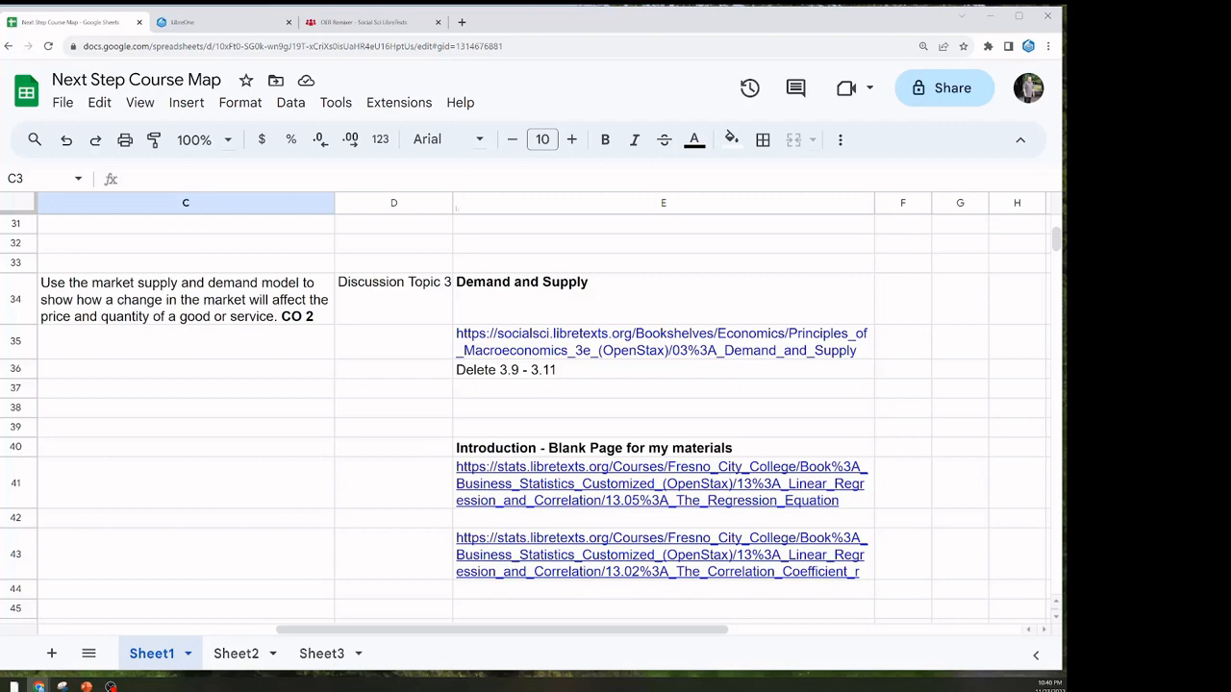
pyautogui.click(363, 22)
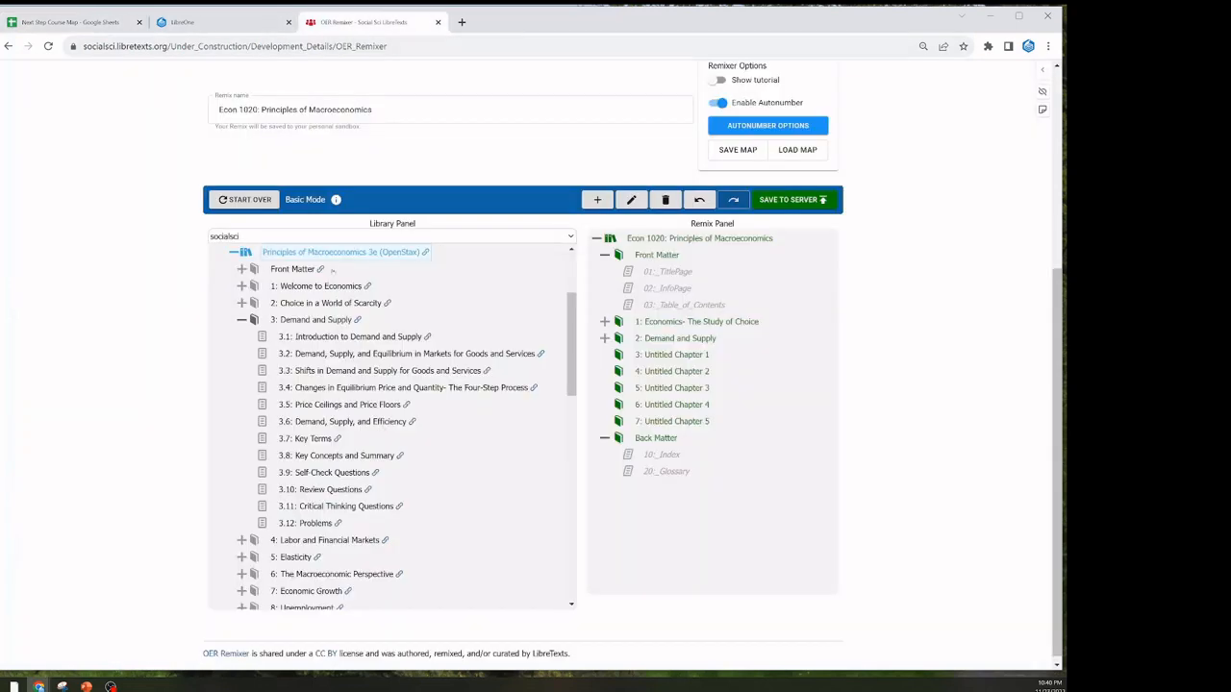
pyautogui.click(317, 319)
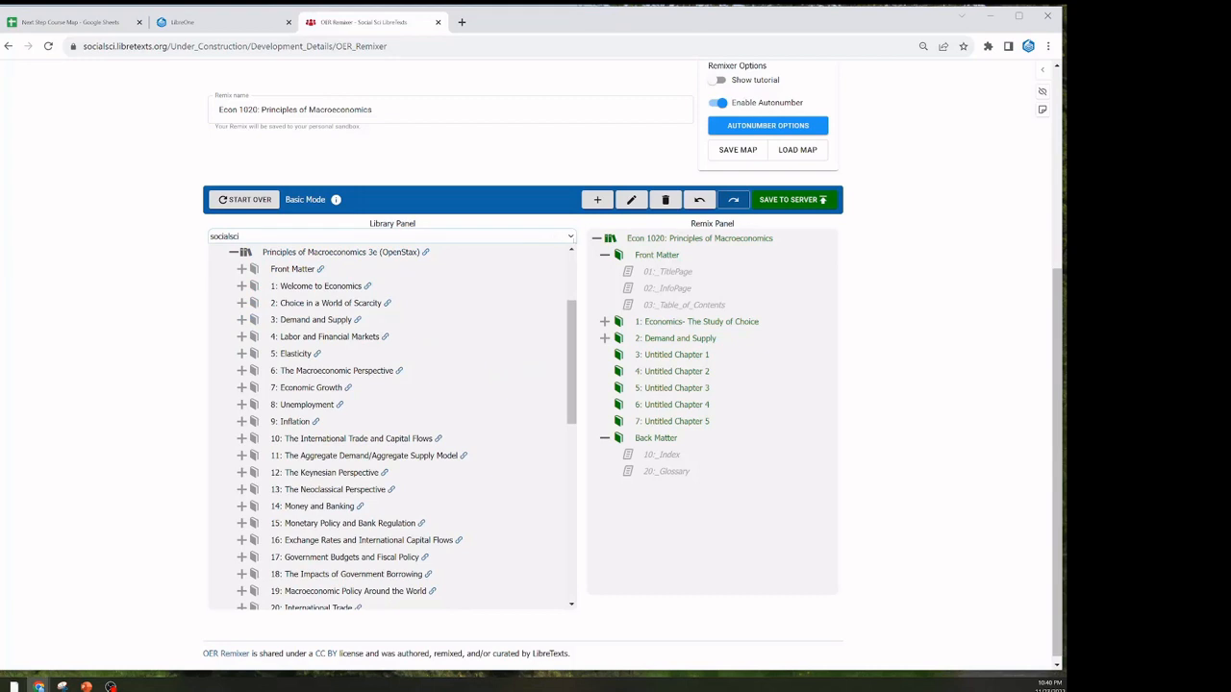
pyautogui.click(289, 235)
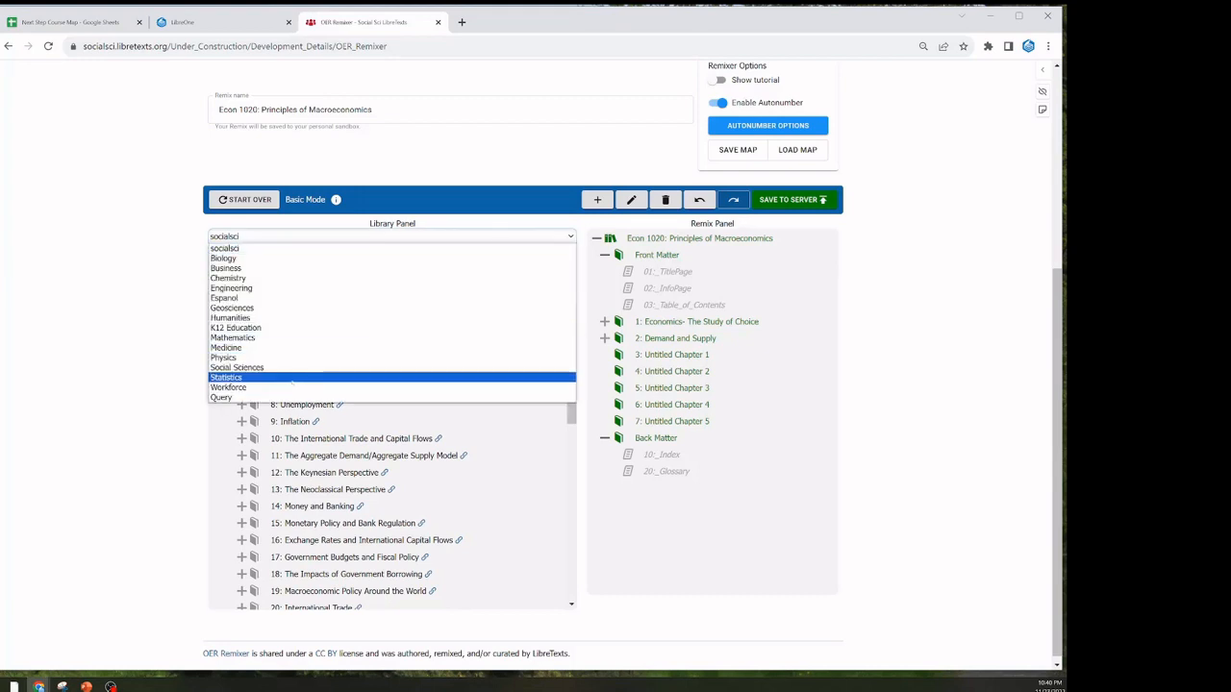
pyautogui.click(292, 379)
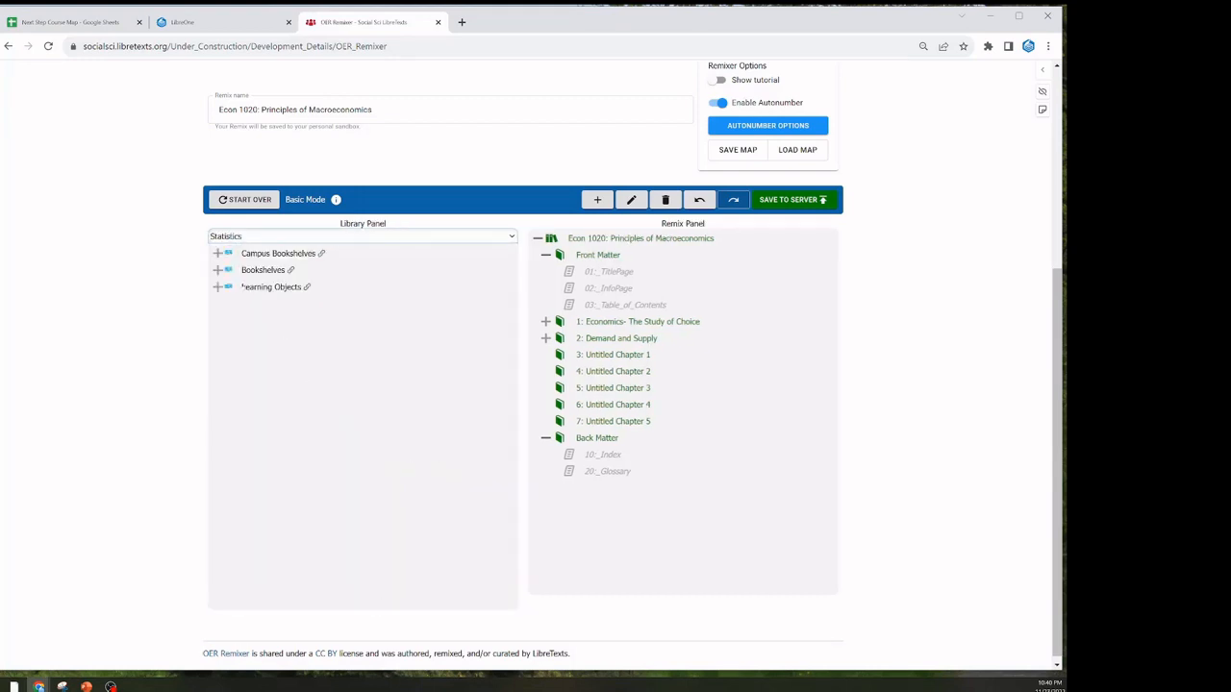
pyautogui.click(216, 253)
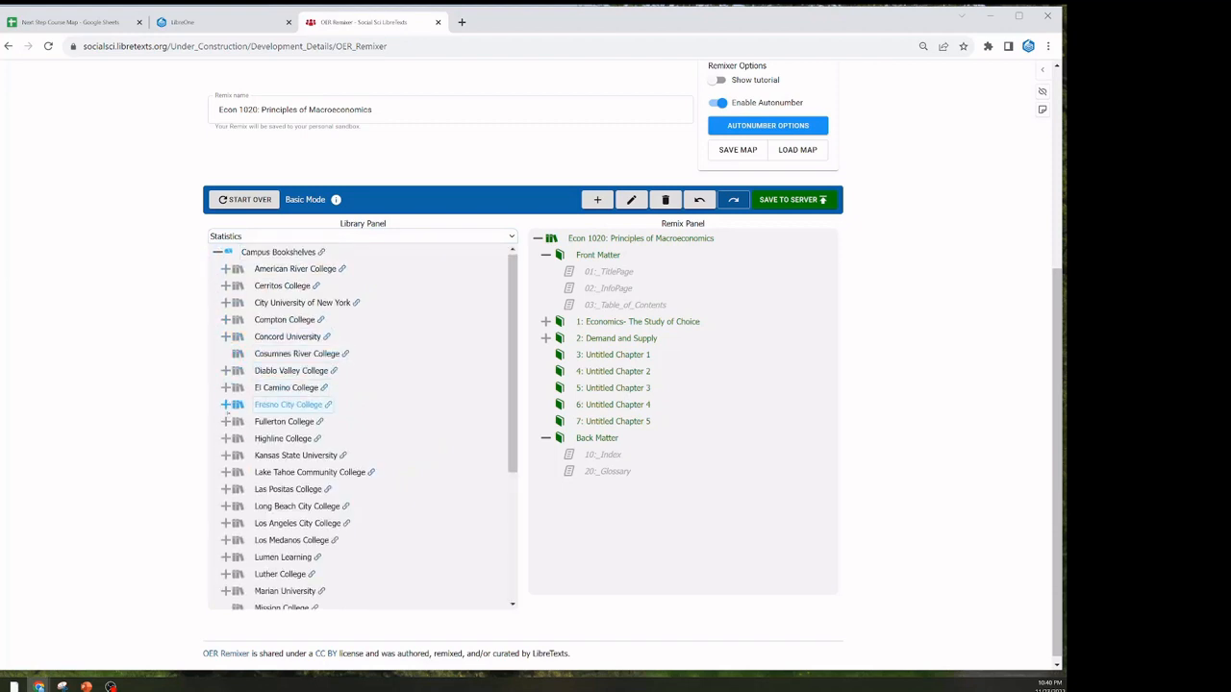
pyautogui.scroll(-1, 403, 332)
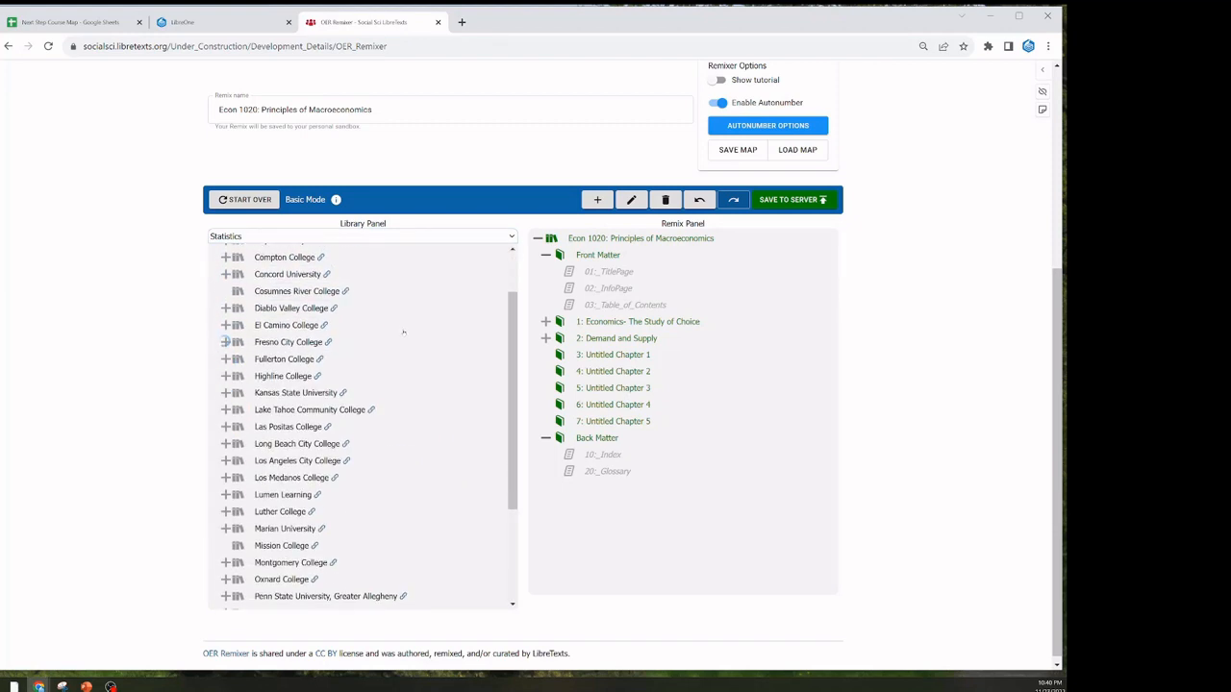
pyautogui.scroll(1, 385, 343)
pyautogui.scroll(-1, 370, 360)
pyautogui.click(225, 341)
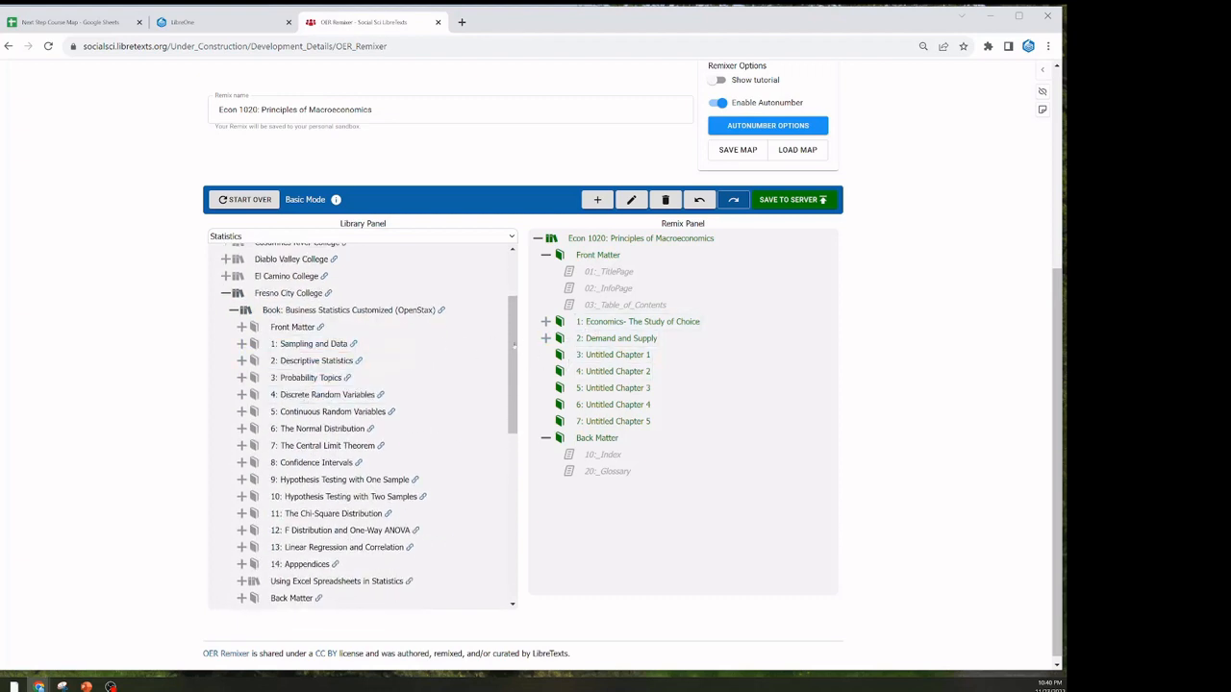
# - Rename the remix's third chapter "Statistical Digression" and save the edits
pyautogui.doubleClick(583, 355)
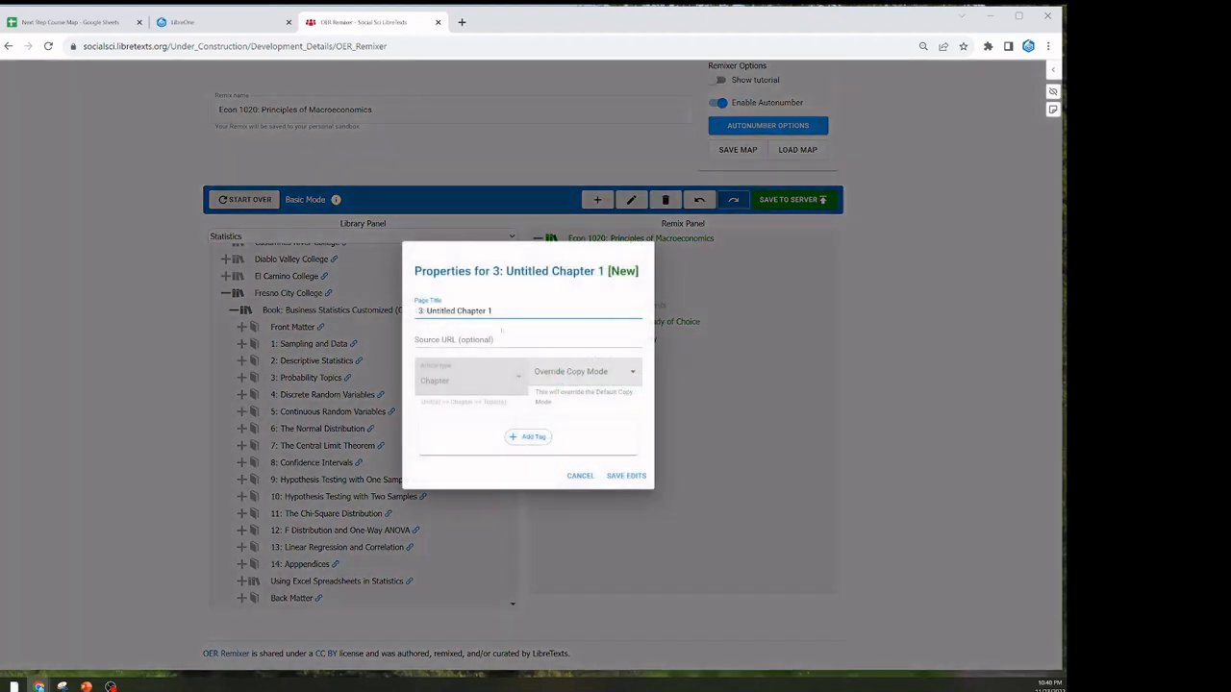
pyautogui.moveTo(427, 310); pyautogui.dragTo(494, 311)
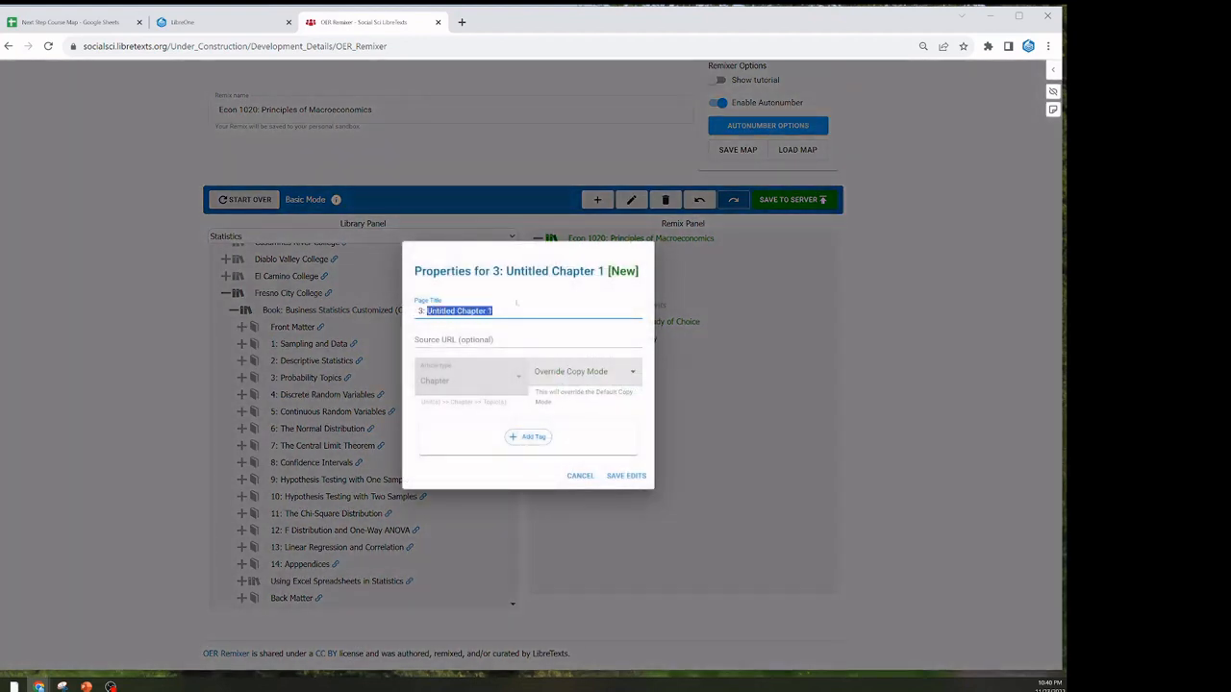
pyautogui.write('Stati')
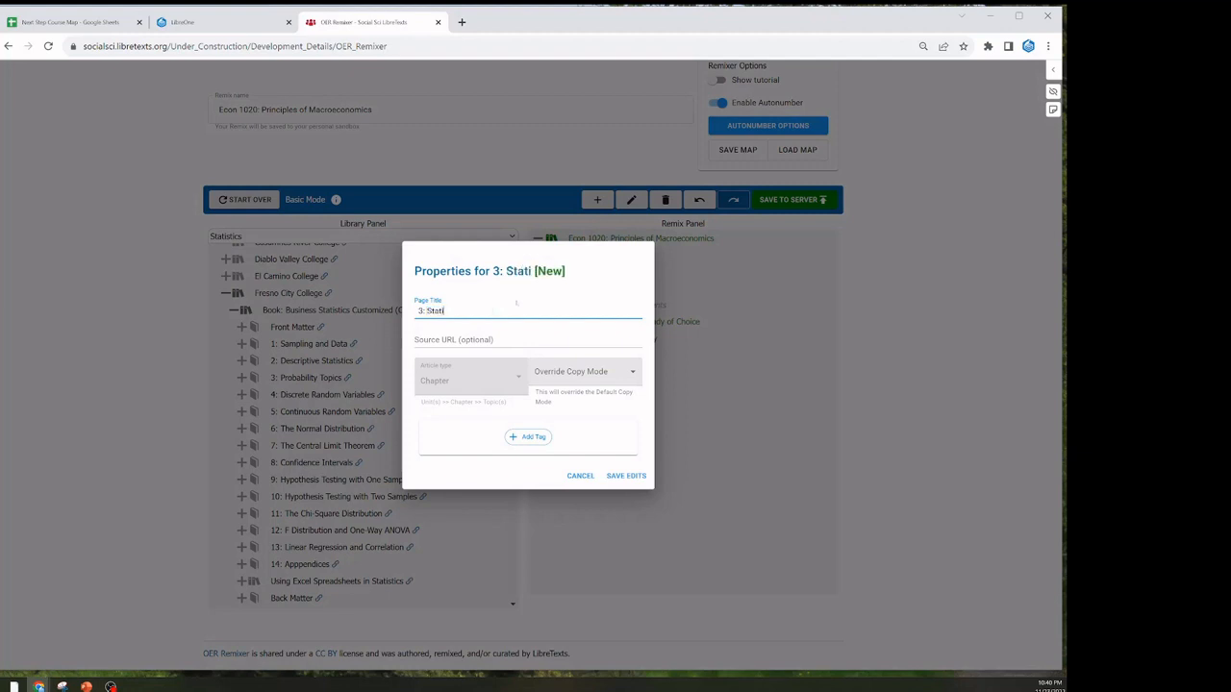
pyautogui.write('s')
pyautogui.press('BackSpace')
pyautogui.write('sto')
pyautogui.press('BackSpace')
pyautogui.write('ical Digres')
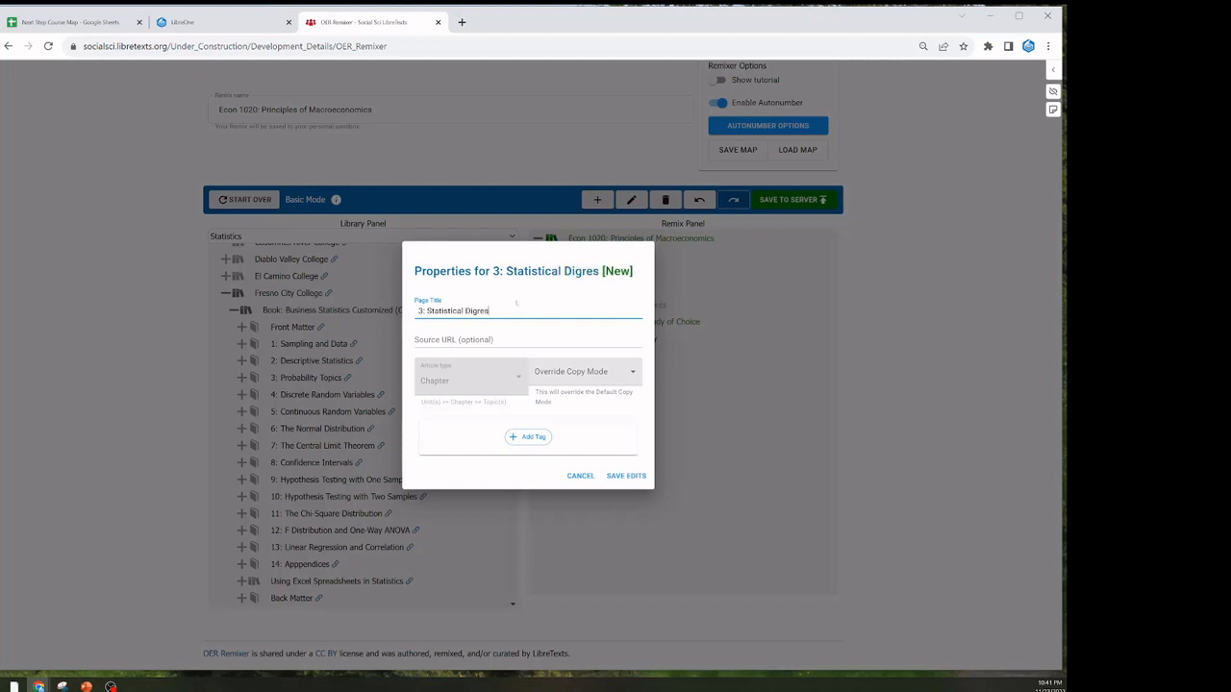
pyautogui.write('sion')
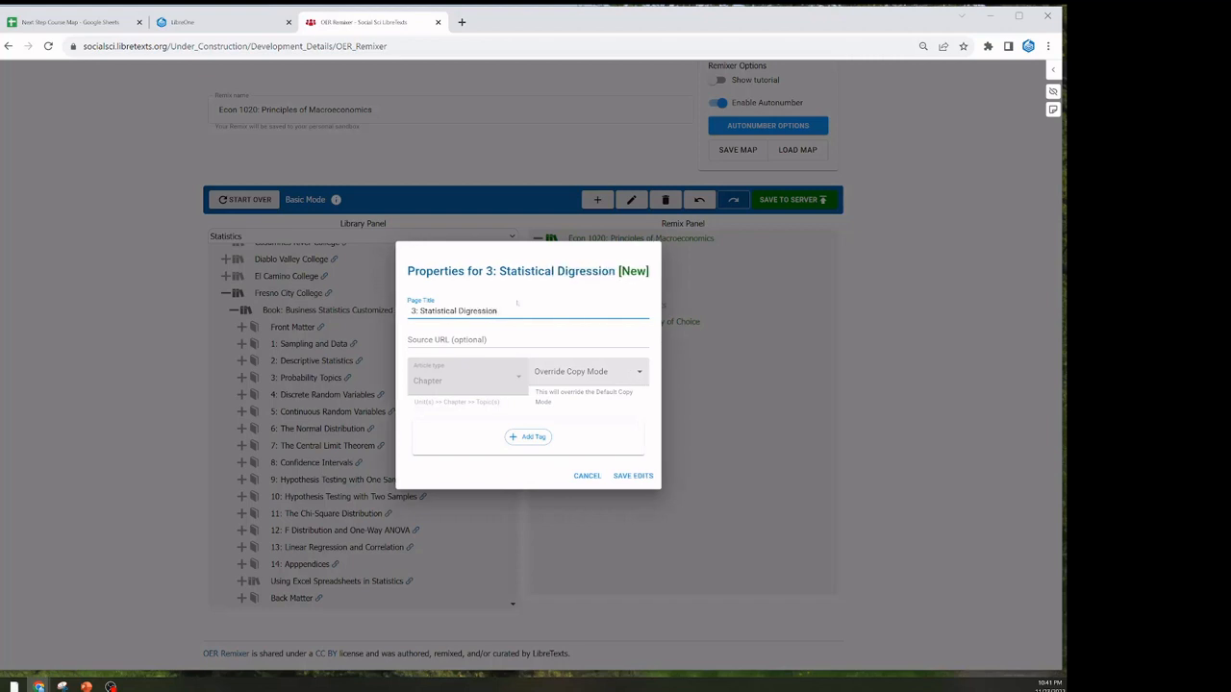
pyautogui.click(633, 475)
# - Add a blank page to the Statistical Digression chapter and title it "Intrtoduction"
pyautogui.click(599, 353)
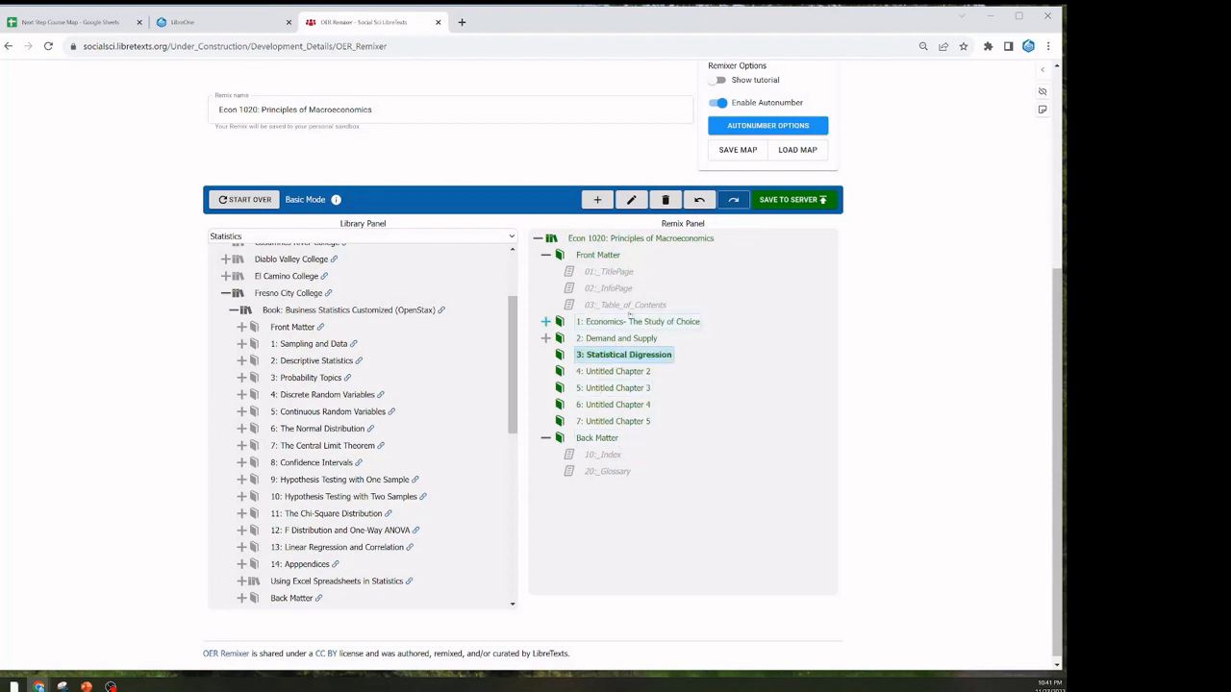
pyautogui.click(597, 200)
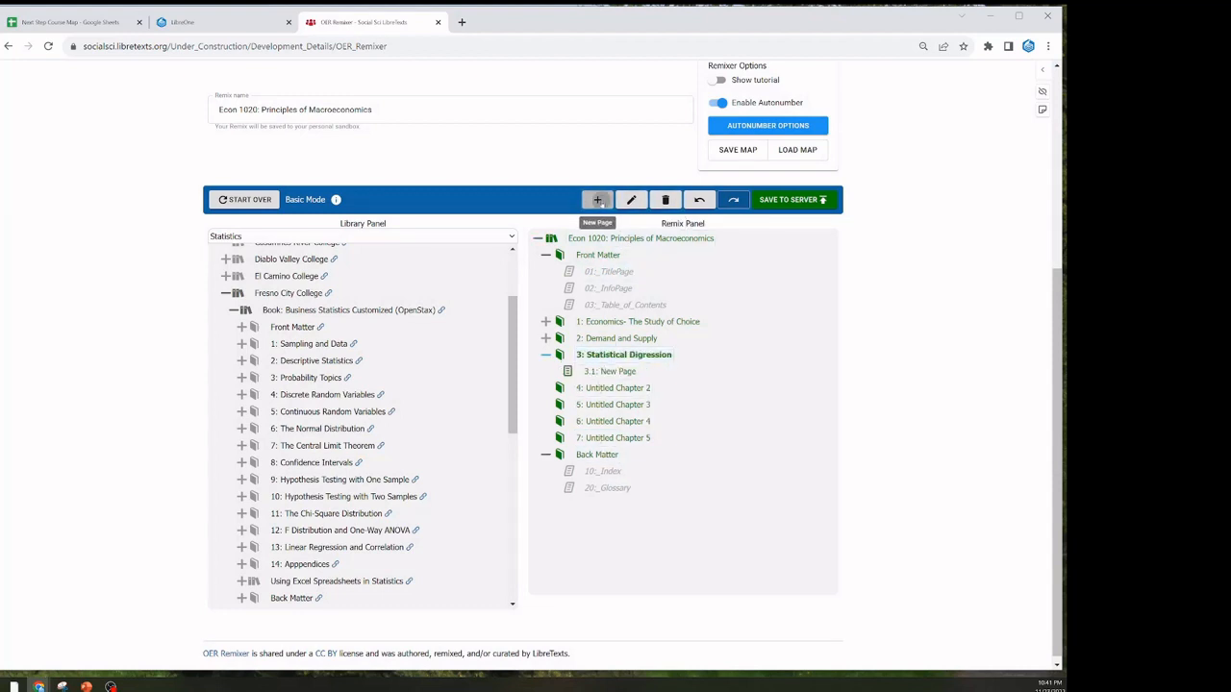
pyautogui.doubleClick(603, 372)
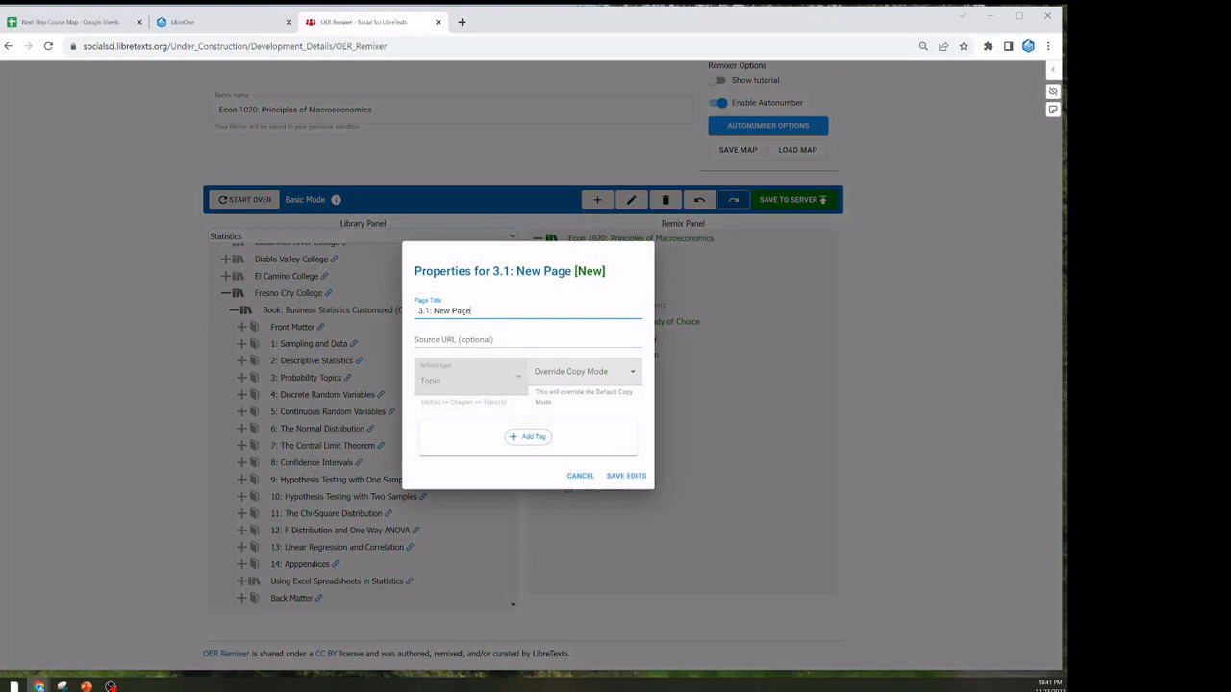
pyautogui.moveTo(434, 311); pyautogui.dragTo(472, 311)
pyautogui.write('Int')
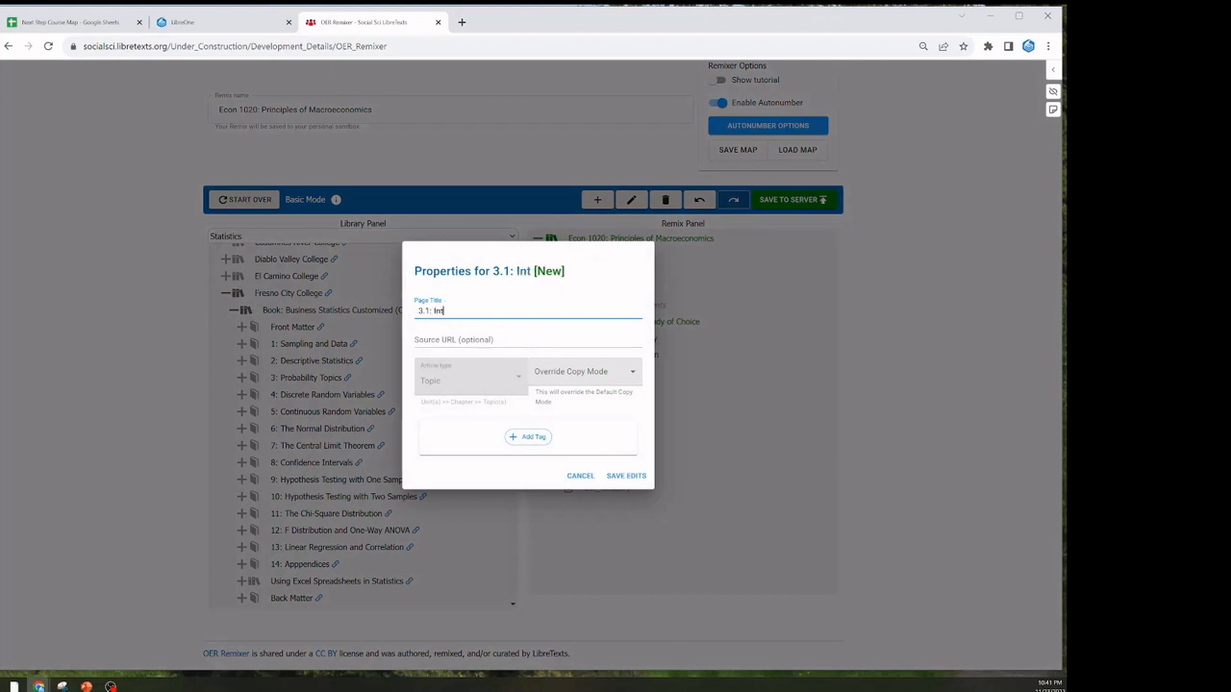
pyautogui.write('rtoduction')
pyautogui.click(626, 476)
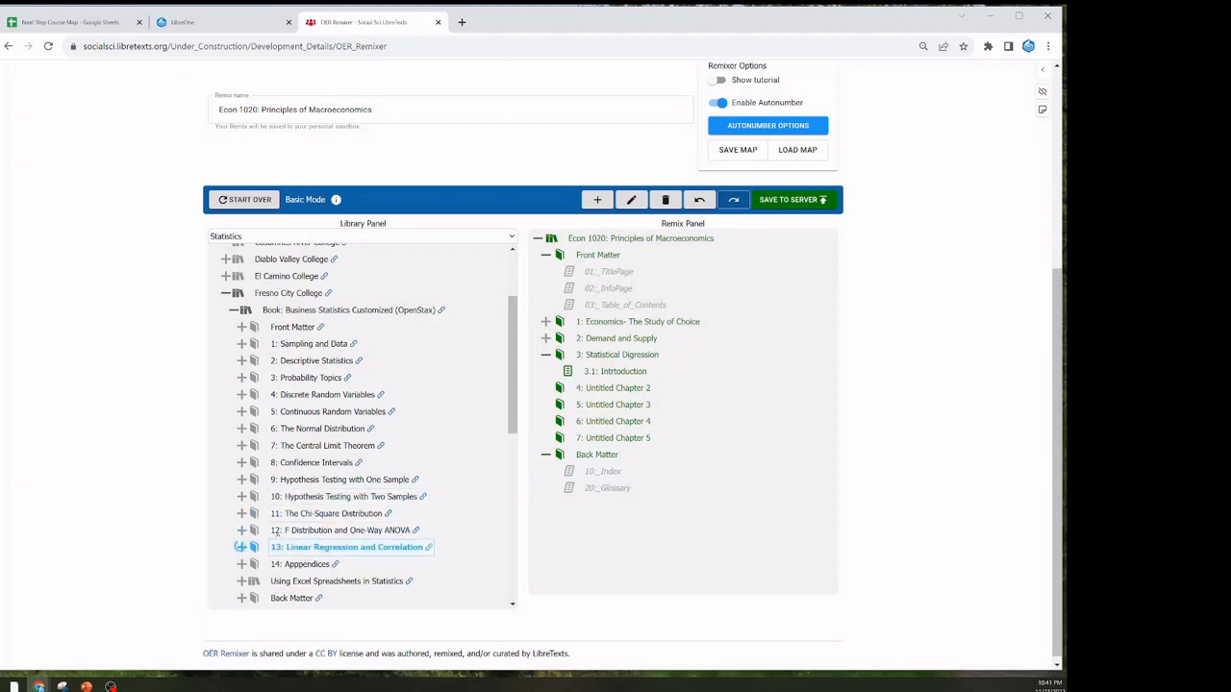
# - Following the course map, add "The Regression Equation" and "The Correlation Coefficient r" from Linear Regression and Correlation to the end of the Statistical Digression chapter
pyautogui.click(242, 548)
pyautogui.scroll(-3, 297, 491)
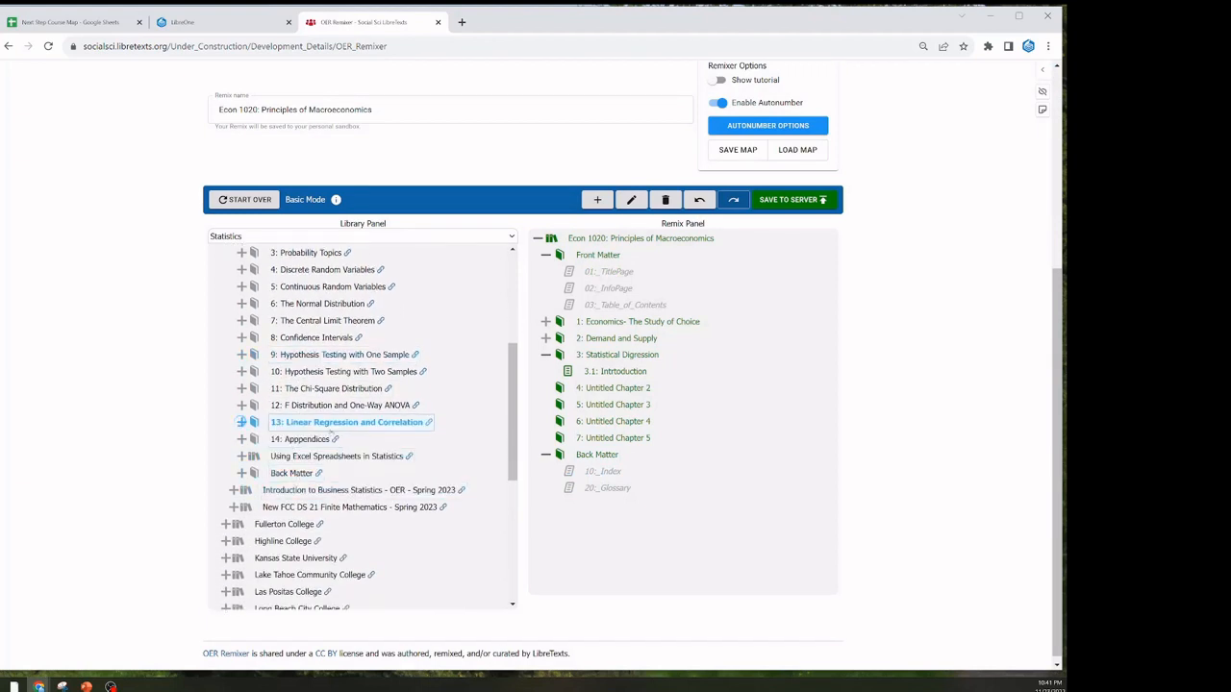
pyautogui.click(70, 22)
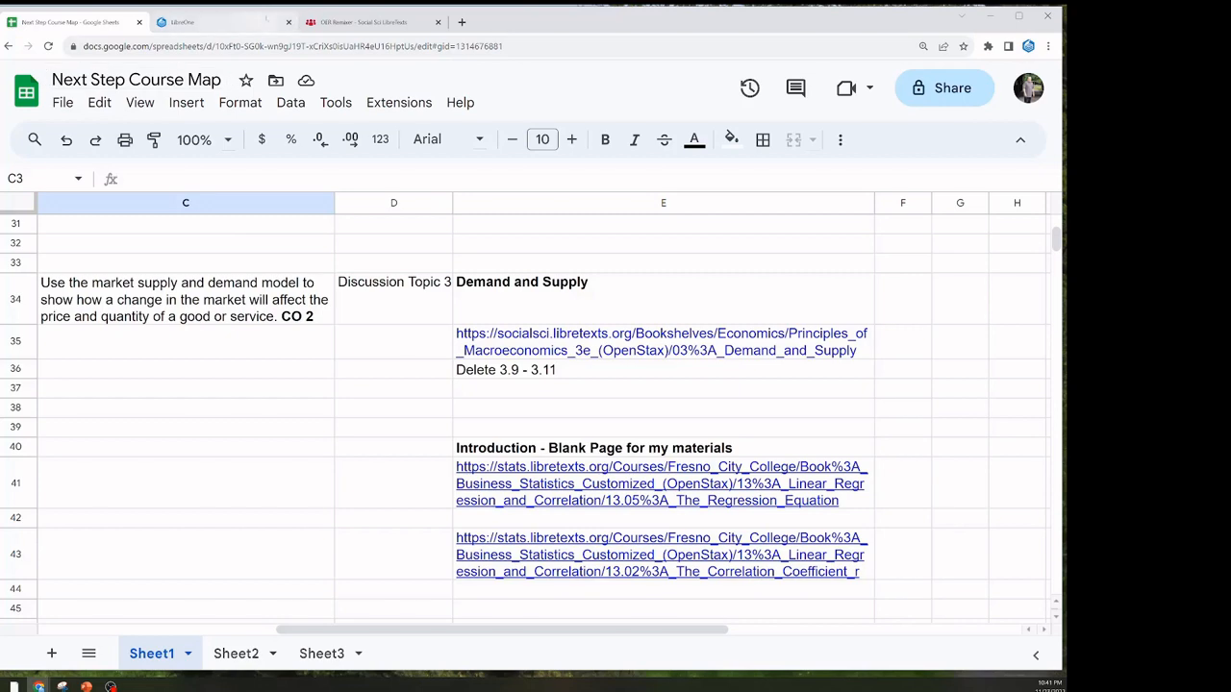
pyautogui.click(362, 21)
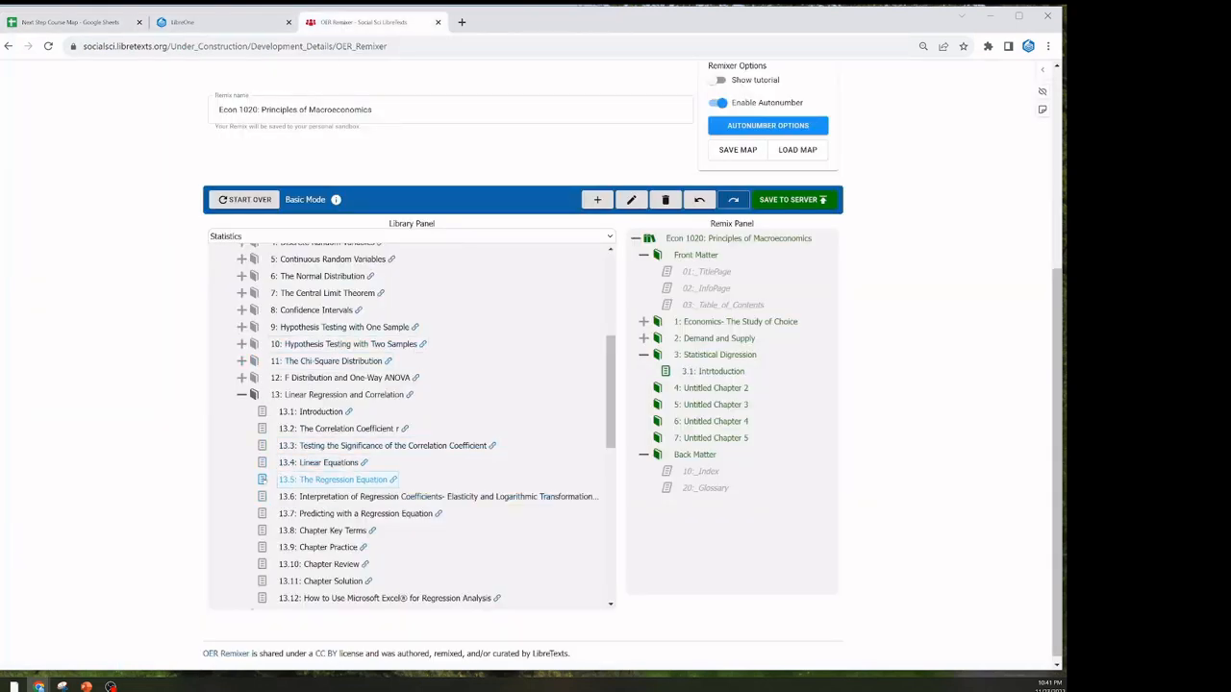
pyautogui.moveTo(280, 478); pyautogui.dragTo(631, 363)
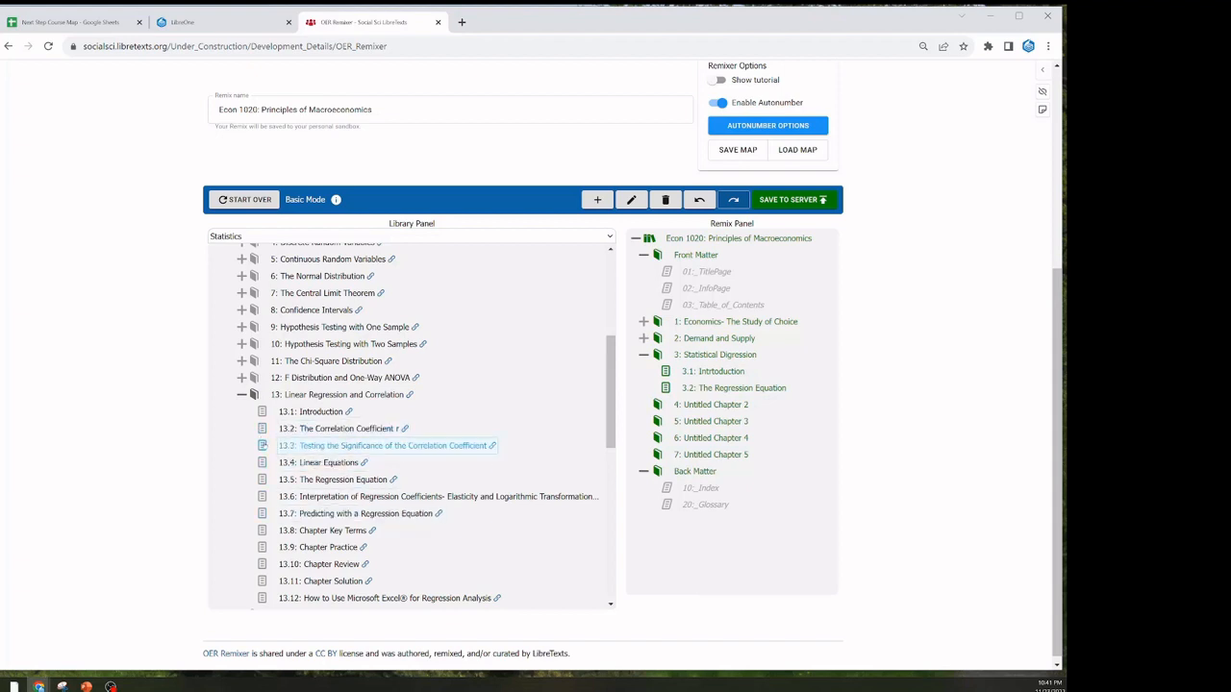
pyautogui.moveTo(262, 429); pyautogui.dragTo(677, 403)
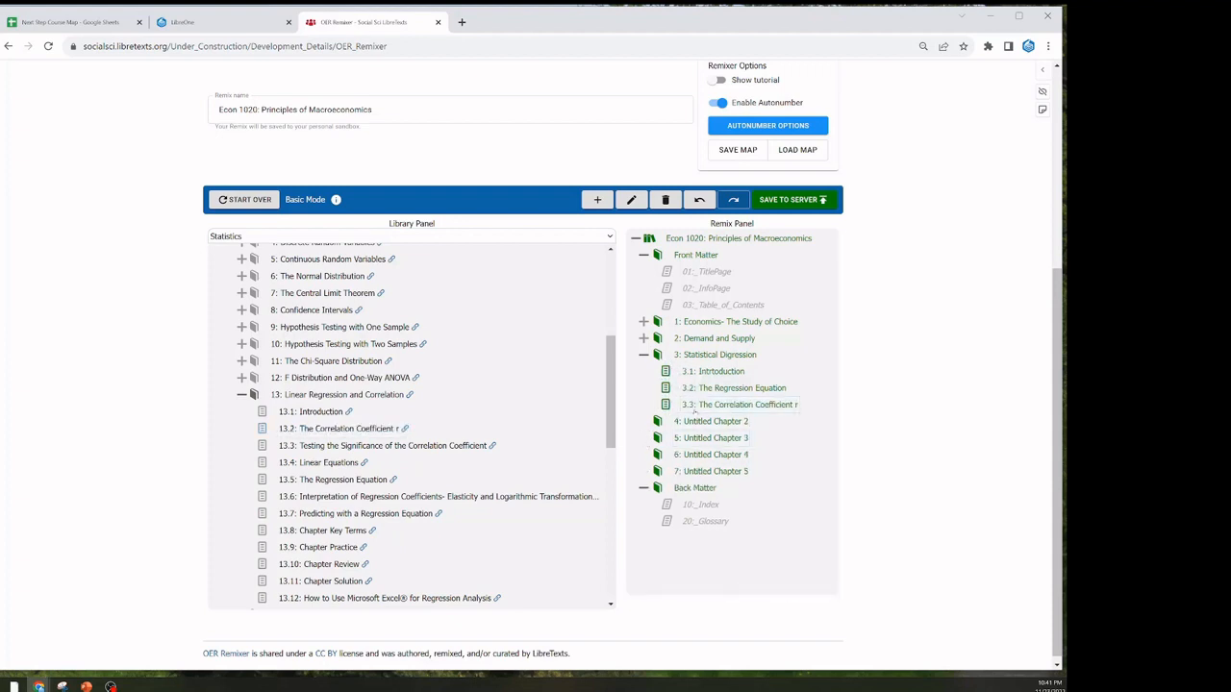
# - Delete the four unused chapters, Untitled Chapter 2 through Untitled Chapter 5, from the remix
pyautogui.click(692, 420)
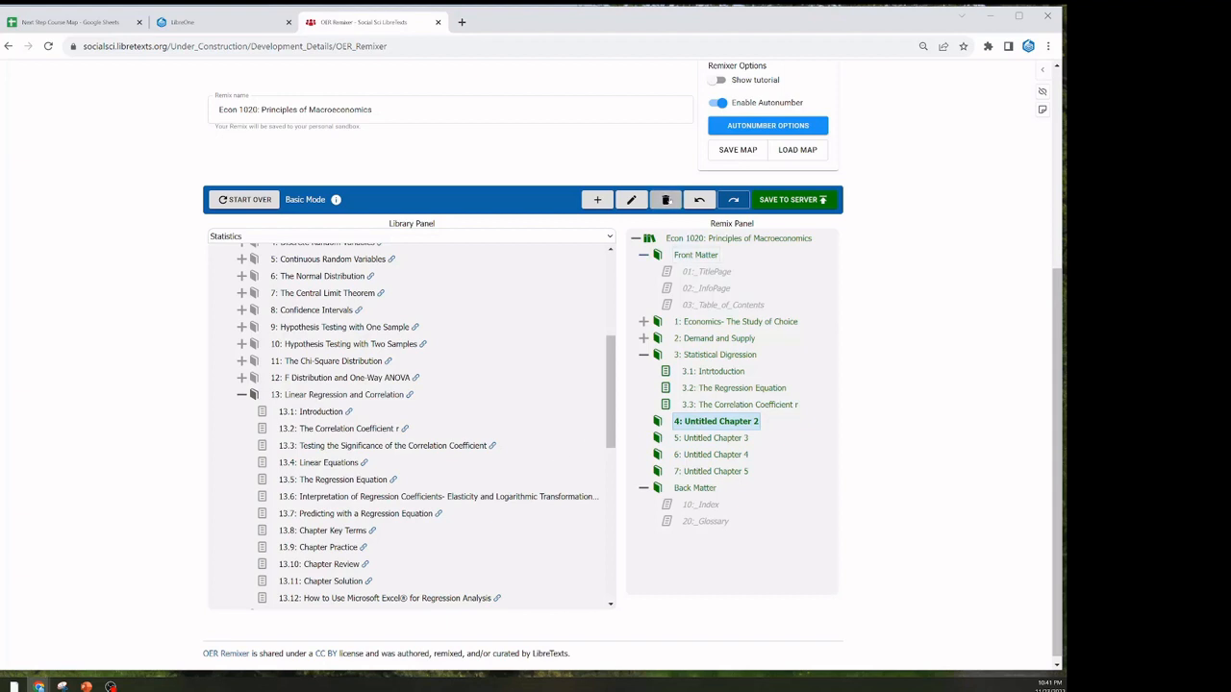
pyautogui.click(664, 199)
pyautogui.click(664, 199)
pyautogui.click(664, 199)
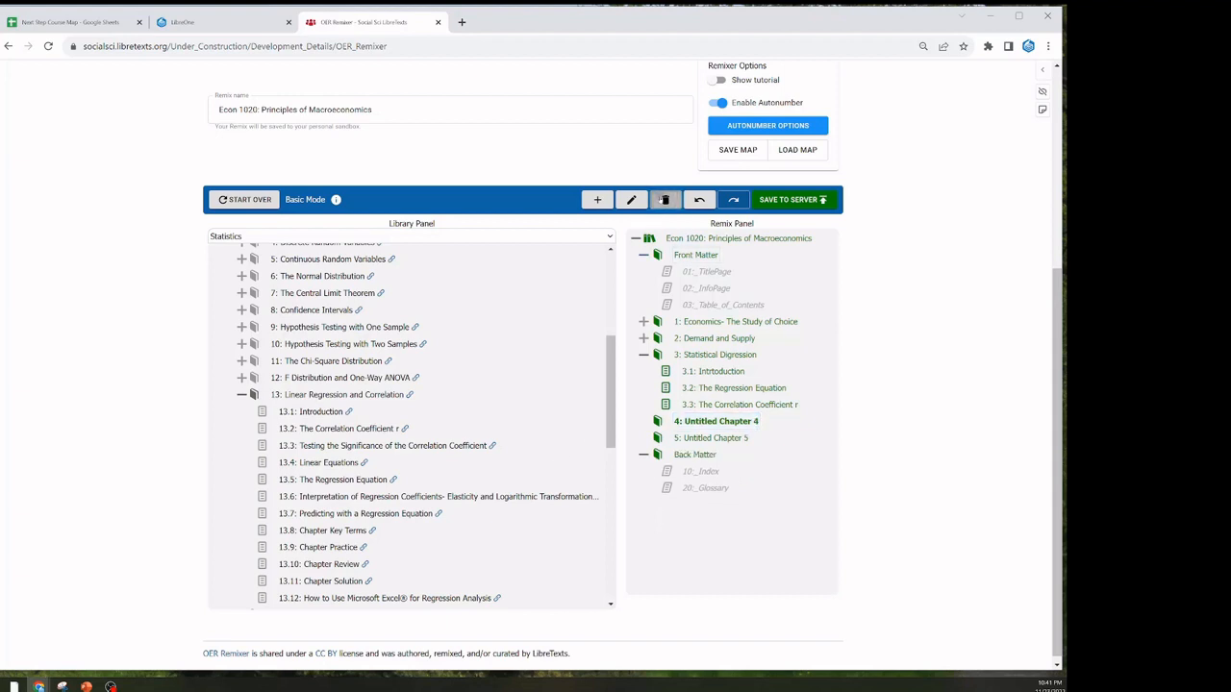
pyautogui.click(663, 199)
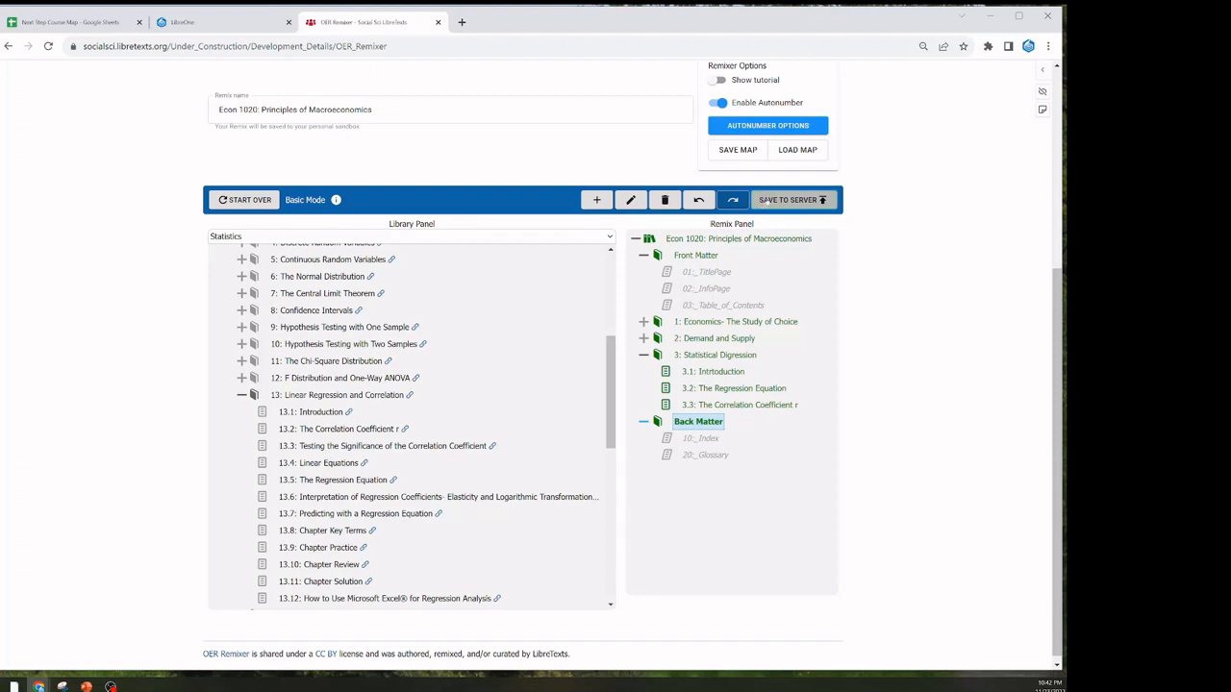
# - Save the finished remix to the server and open the newly created text
pyautogui.click(765, 200)
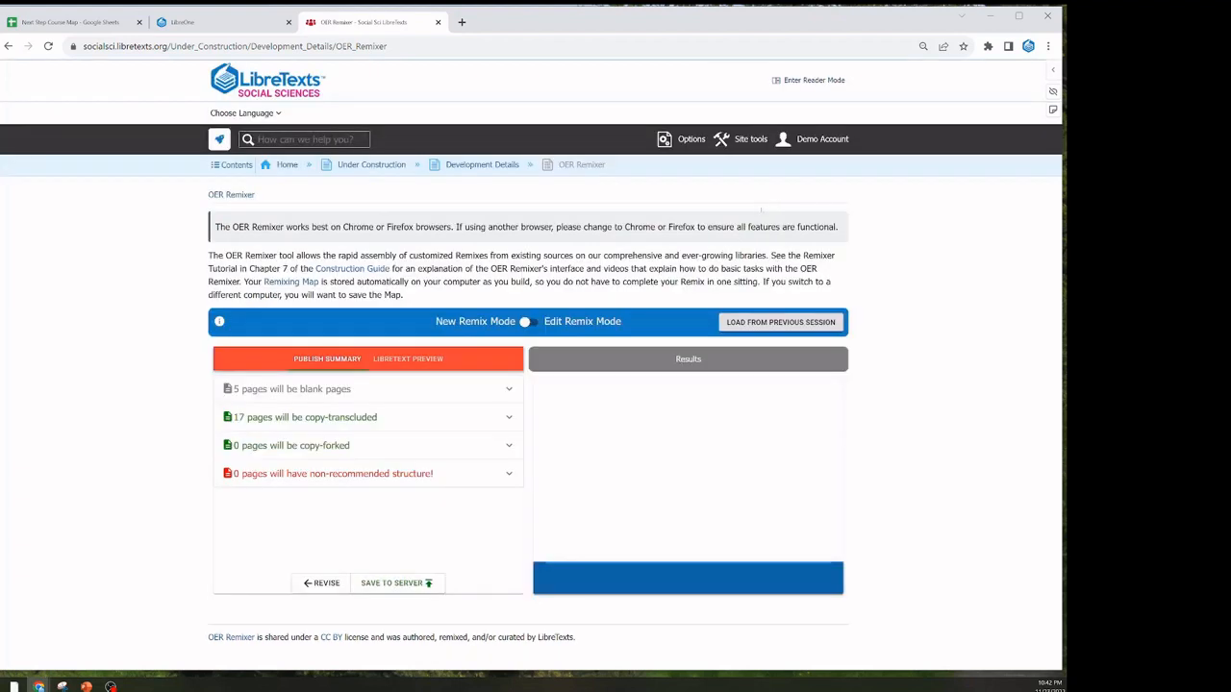
pyautogui.click(389, 583)
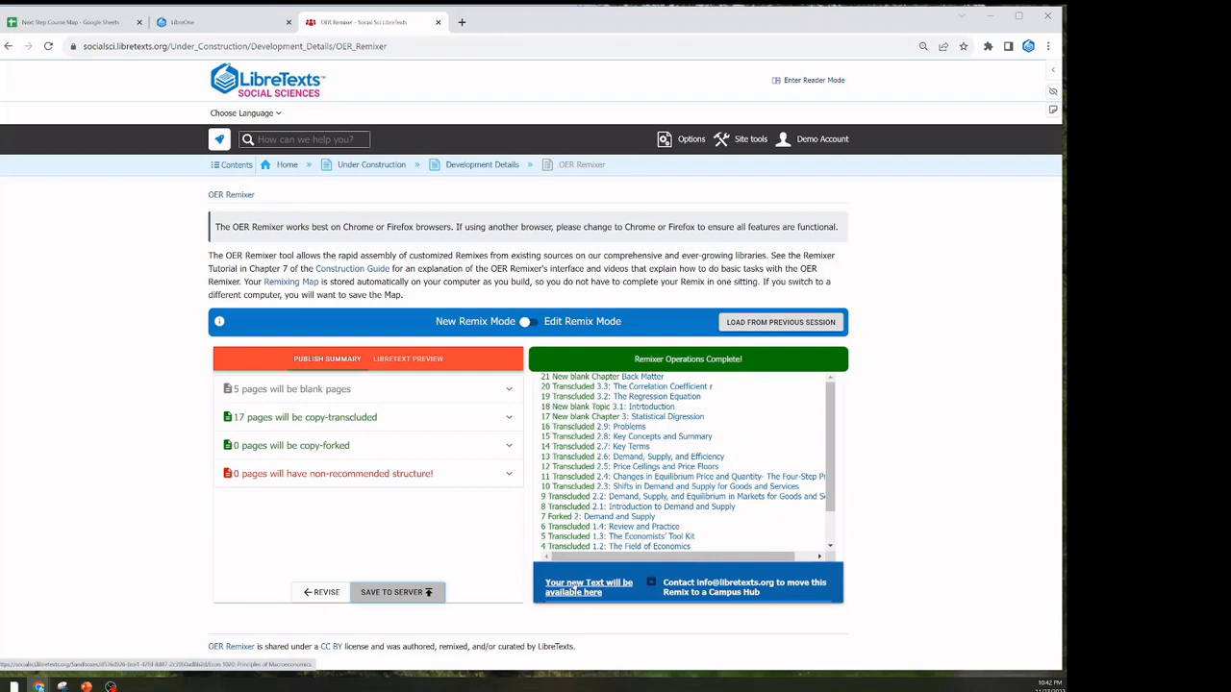
pyautogui.click(575, 582)
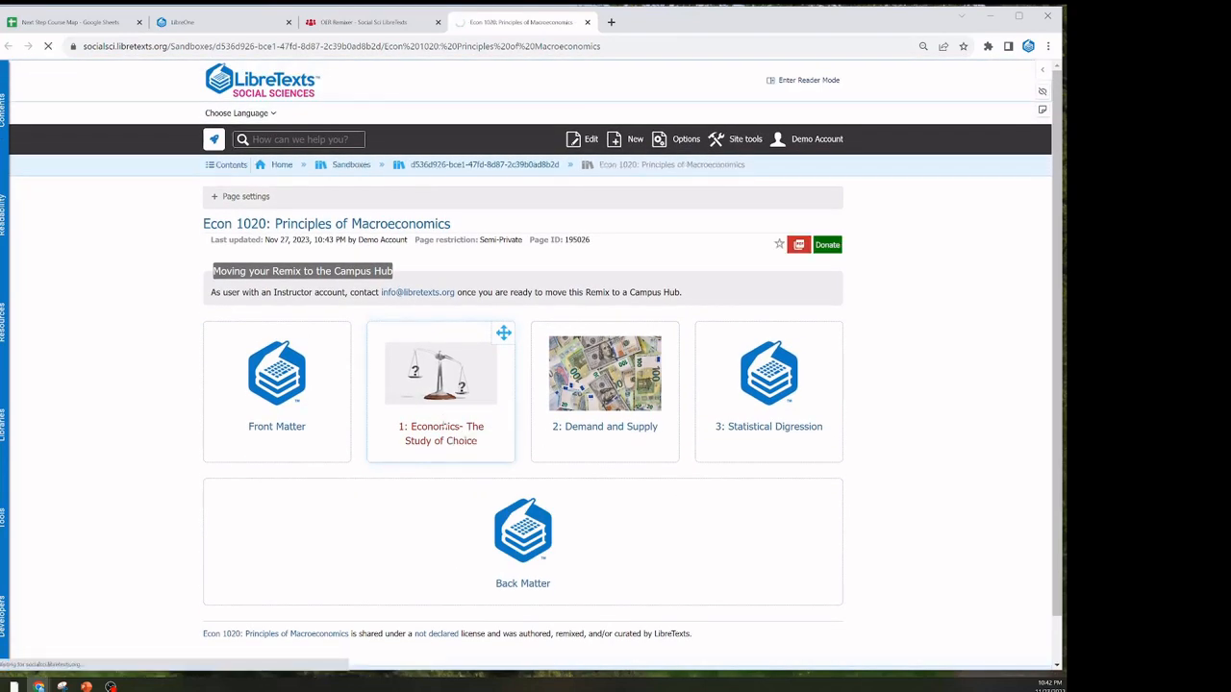
# - Open 1.1: Defining Economics for editing, inspect the source page behind its Content Reuse block, and leave the remix page's editor discarding changes
pyautogui.click(442, 426)
pyautogui.click(283, 315)
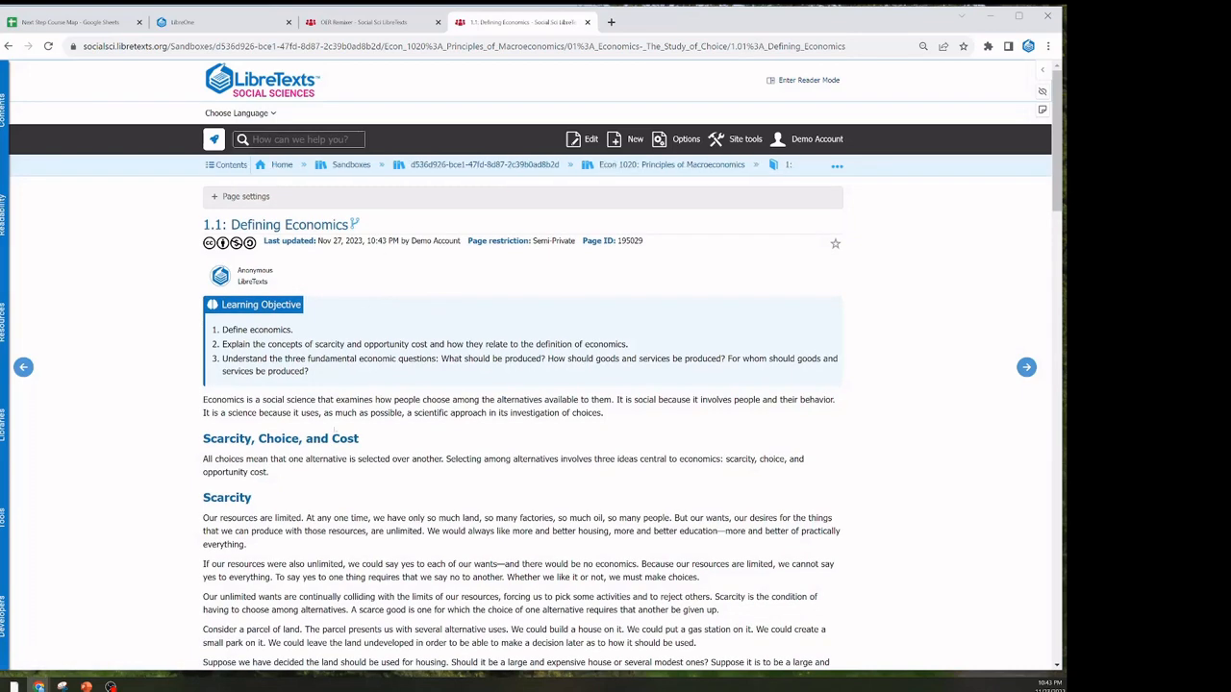
pyautogui.click(584, 139)
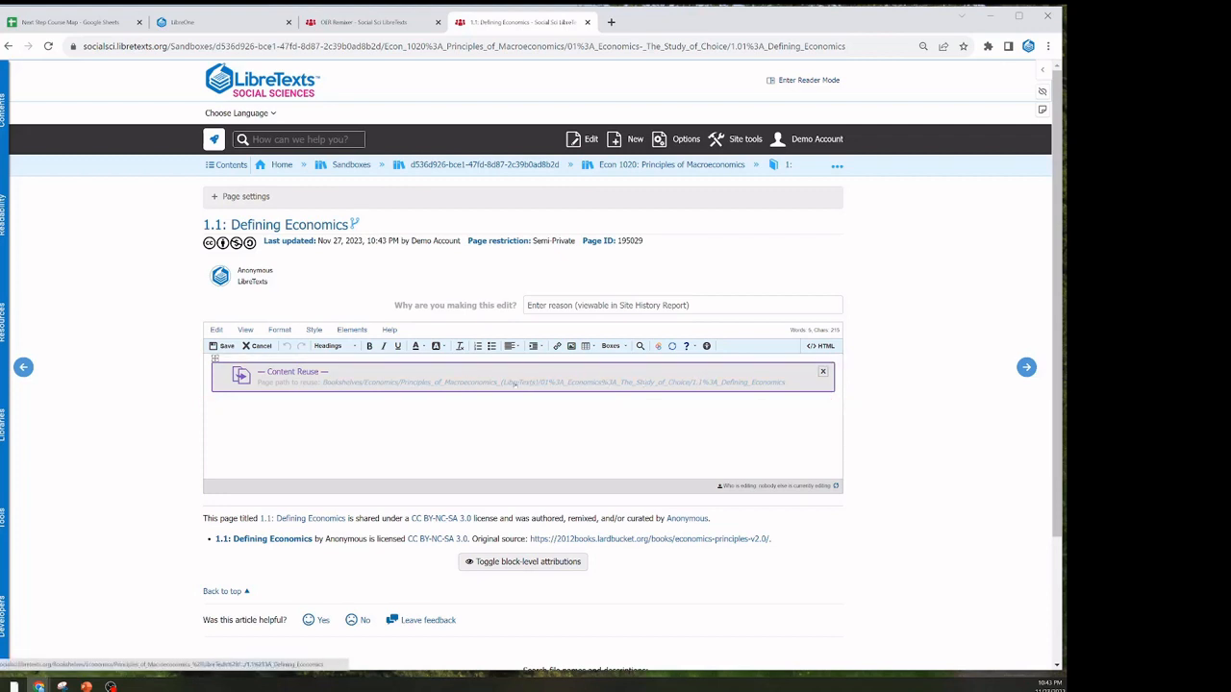
pyautogui.click(514, 382)
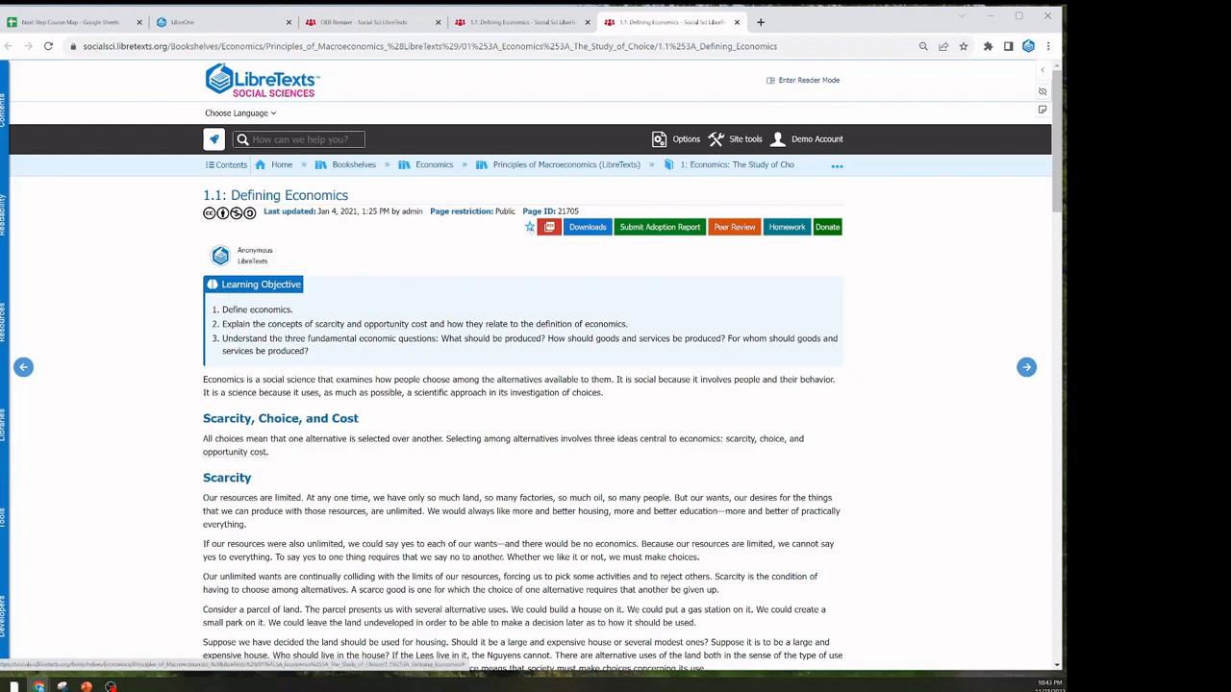
pyautogui.click(529, 227)
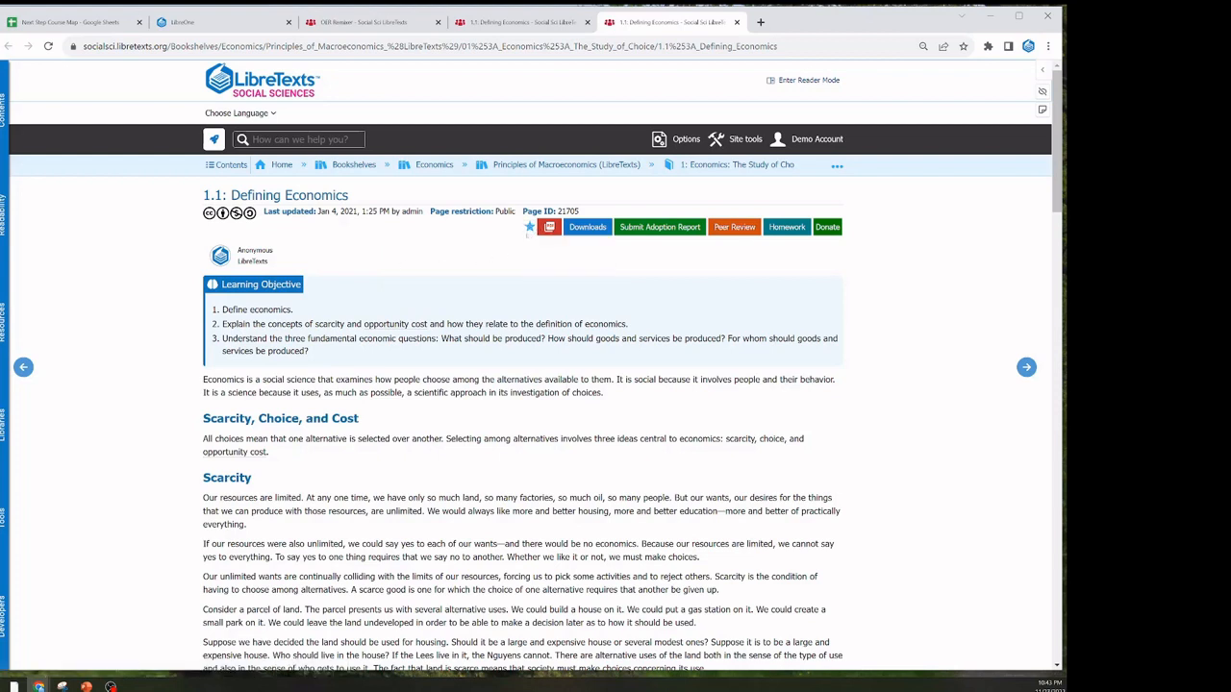
pyautogui.click(519, 21)
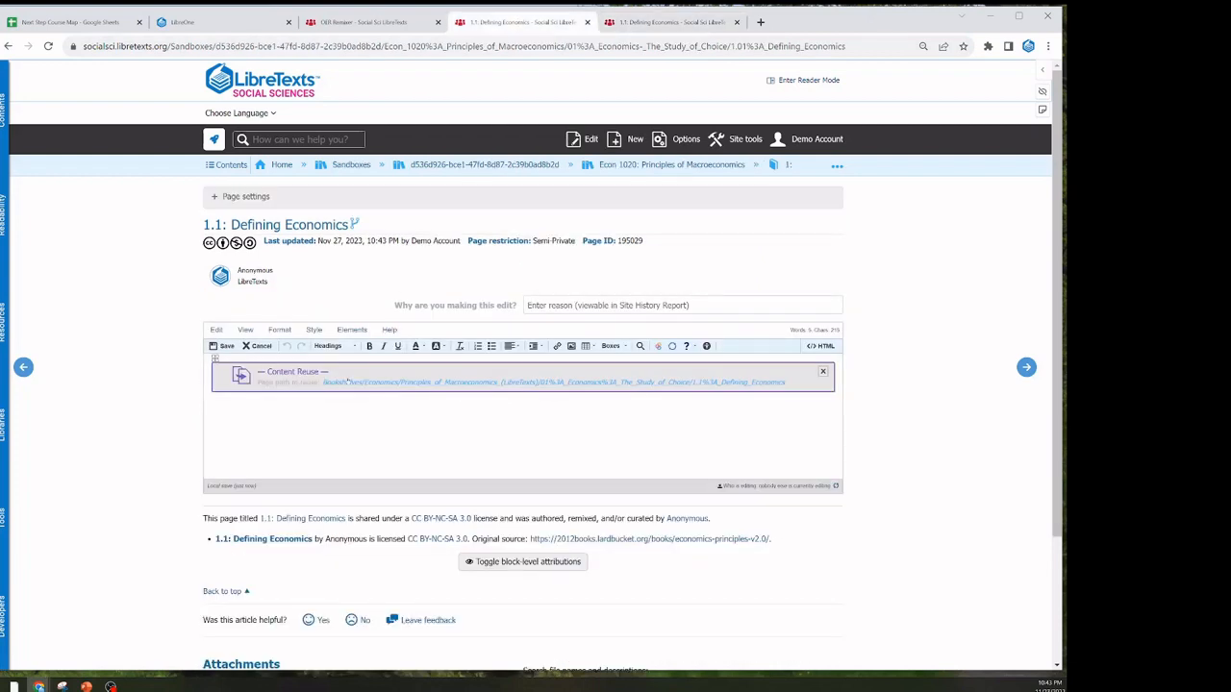
pyautogui.click(257, 345)
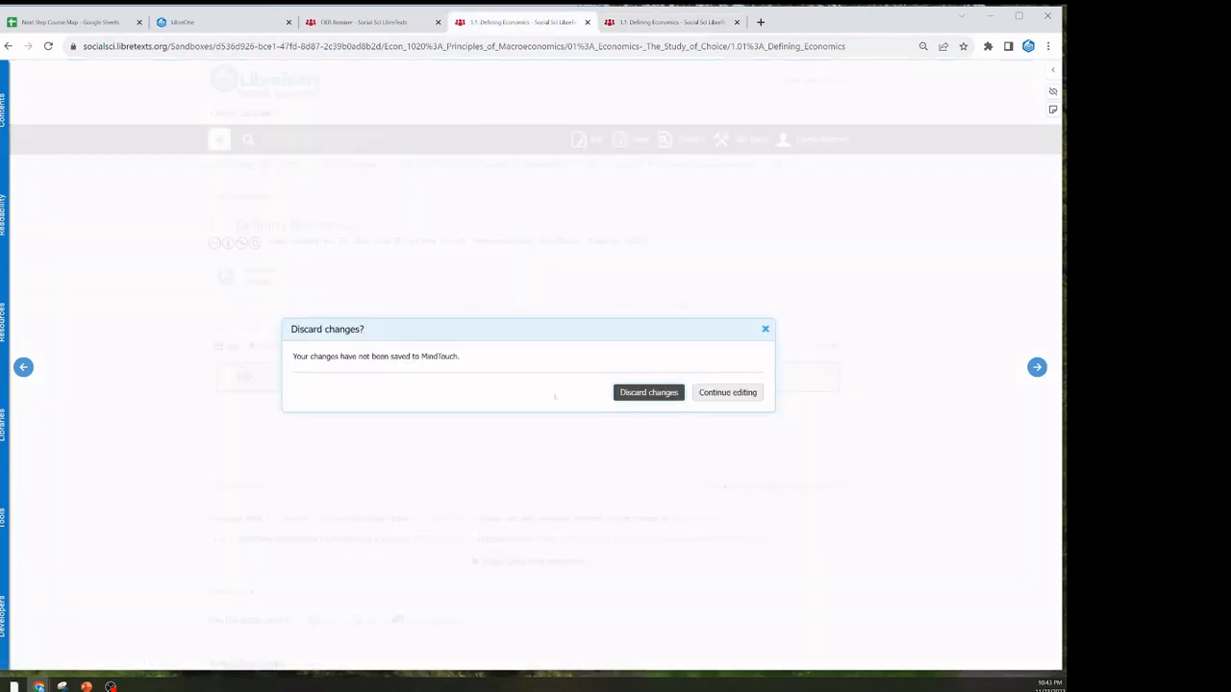
pyautogui.click(646, 392)
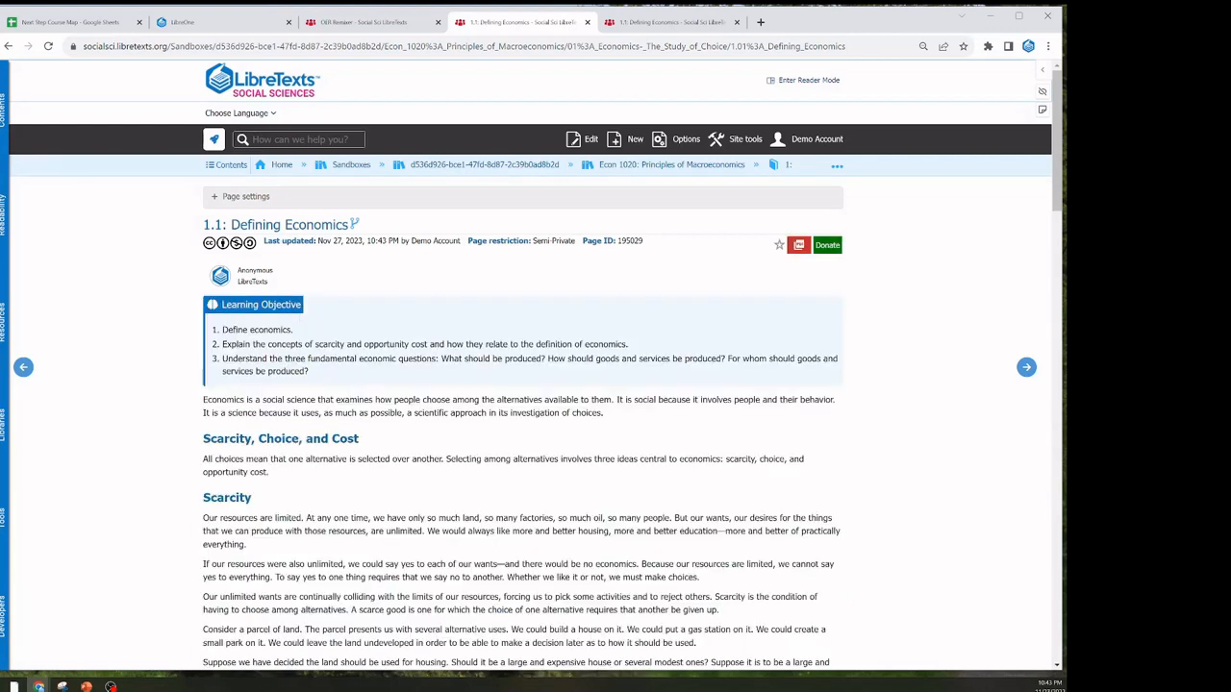
# - Fork the remix's 1.1: Defining Economics page to turn its reused content into editable content
pyautogui.click(685, 142)
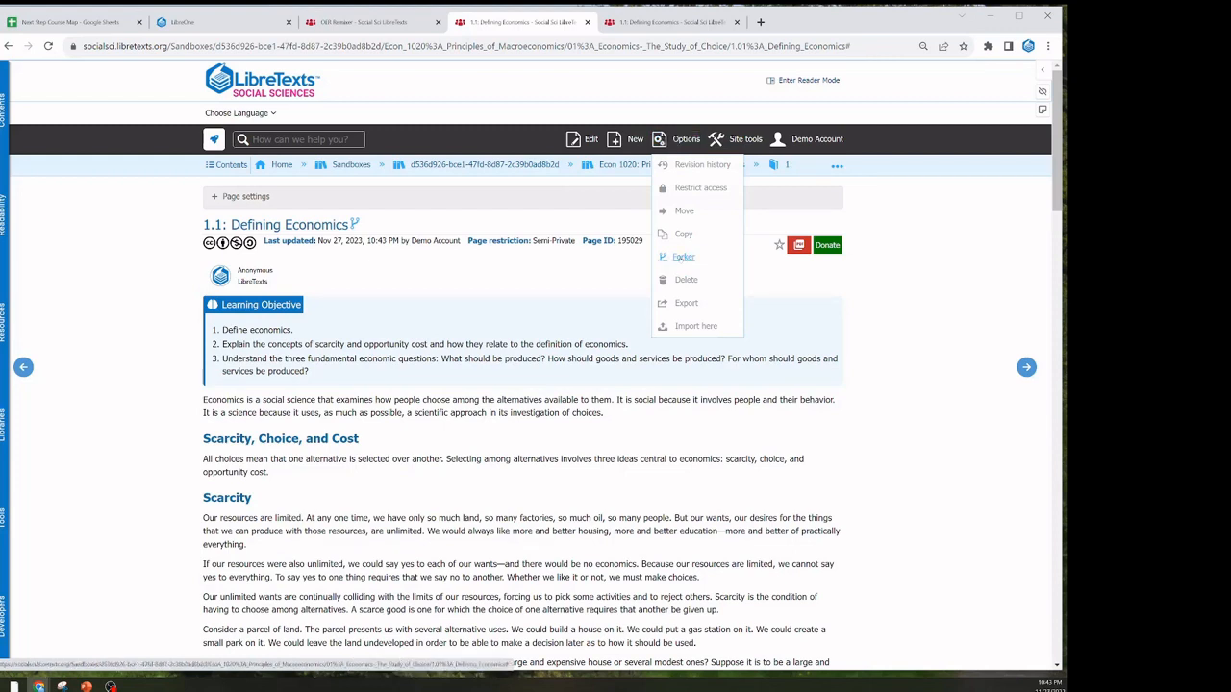
pyautogui.click(683, 257)
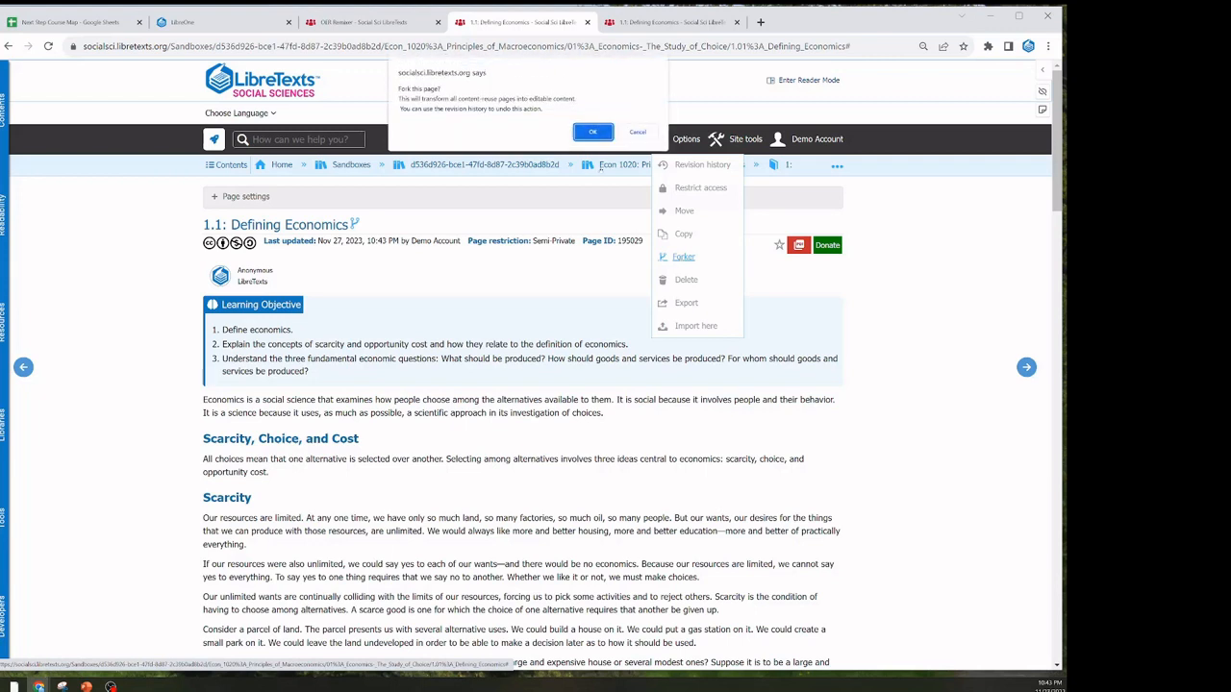
pyautogui.click(592, 131)
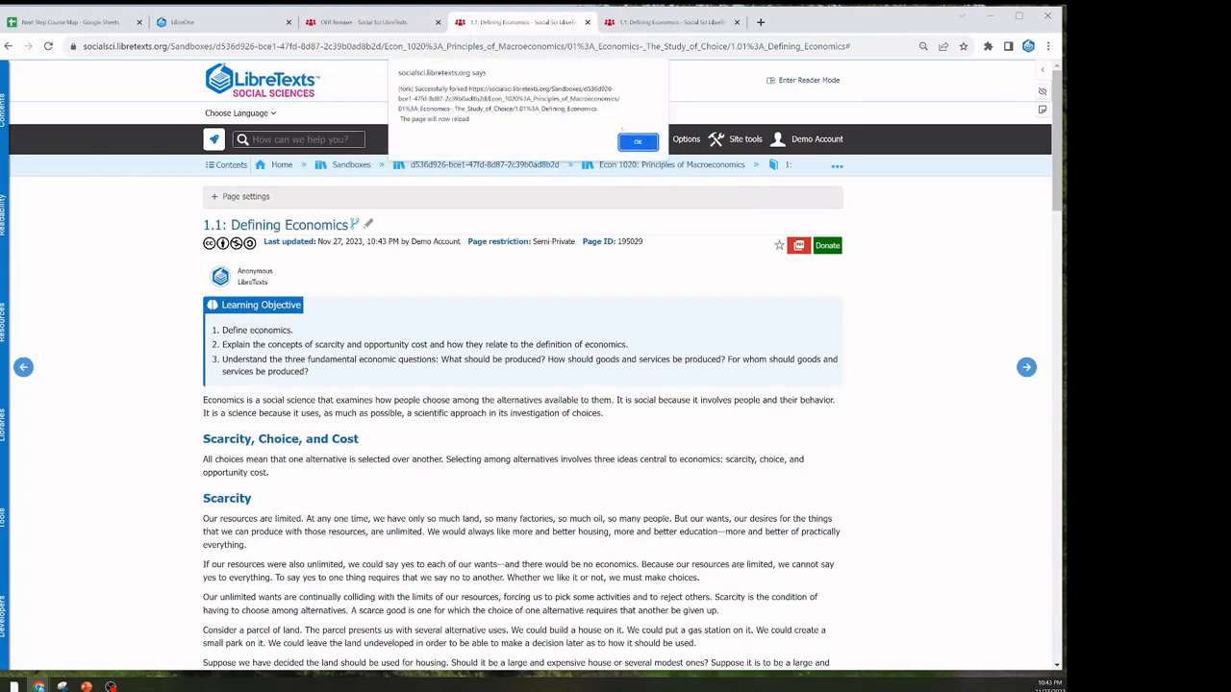
pyautogui.press('Return')
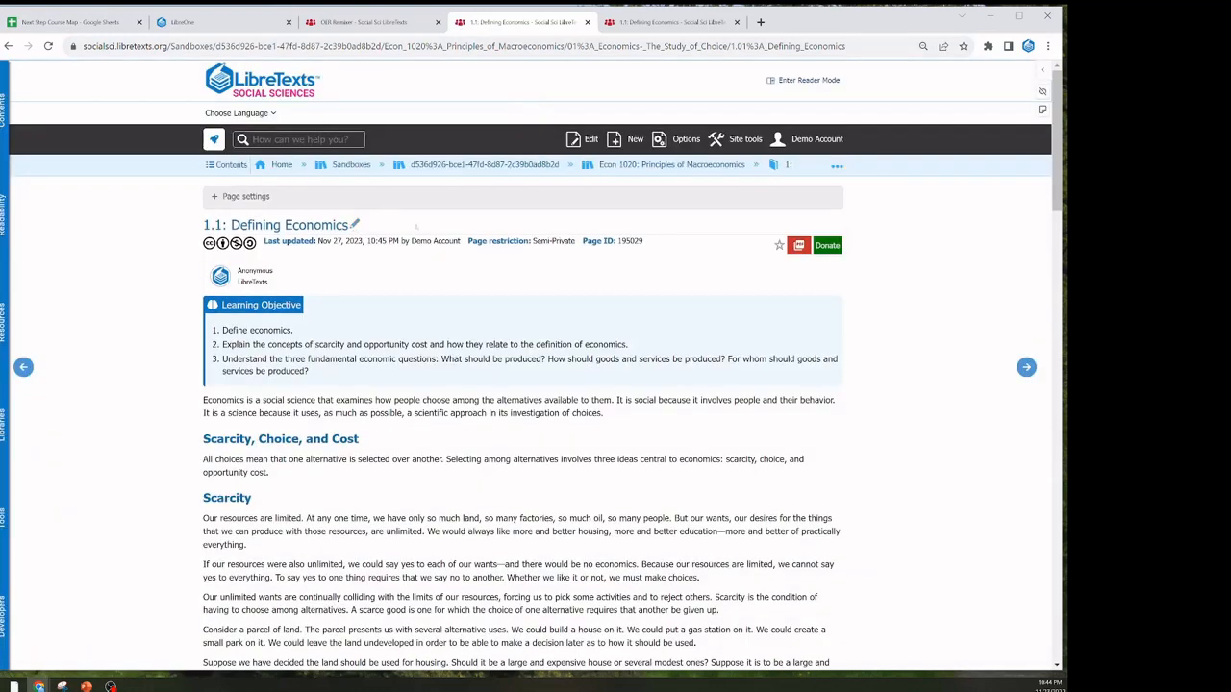
# - Add the text "Adding my comments" at the end of the introductory paragraph of 1.1: Defining Economics and save the page
pyautogui.click(591, 140)
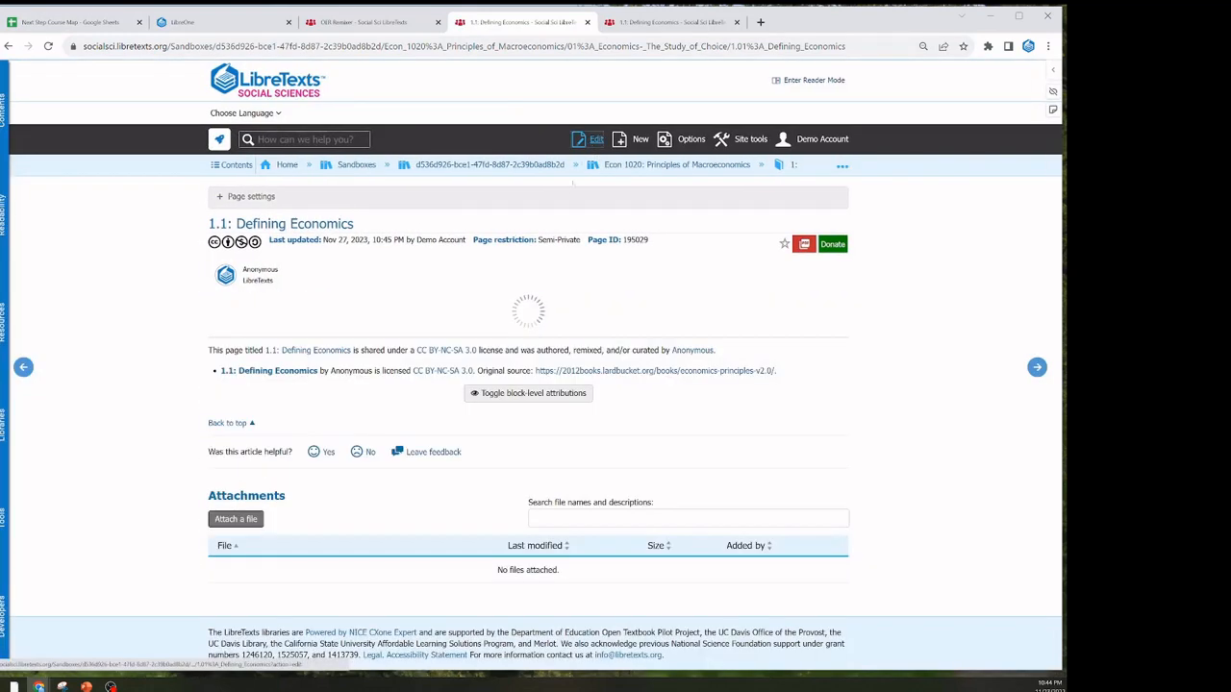
pyautogui.scroll(-3, 523, 385)
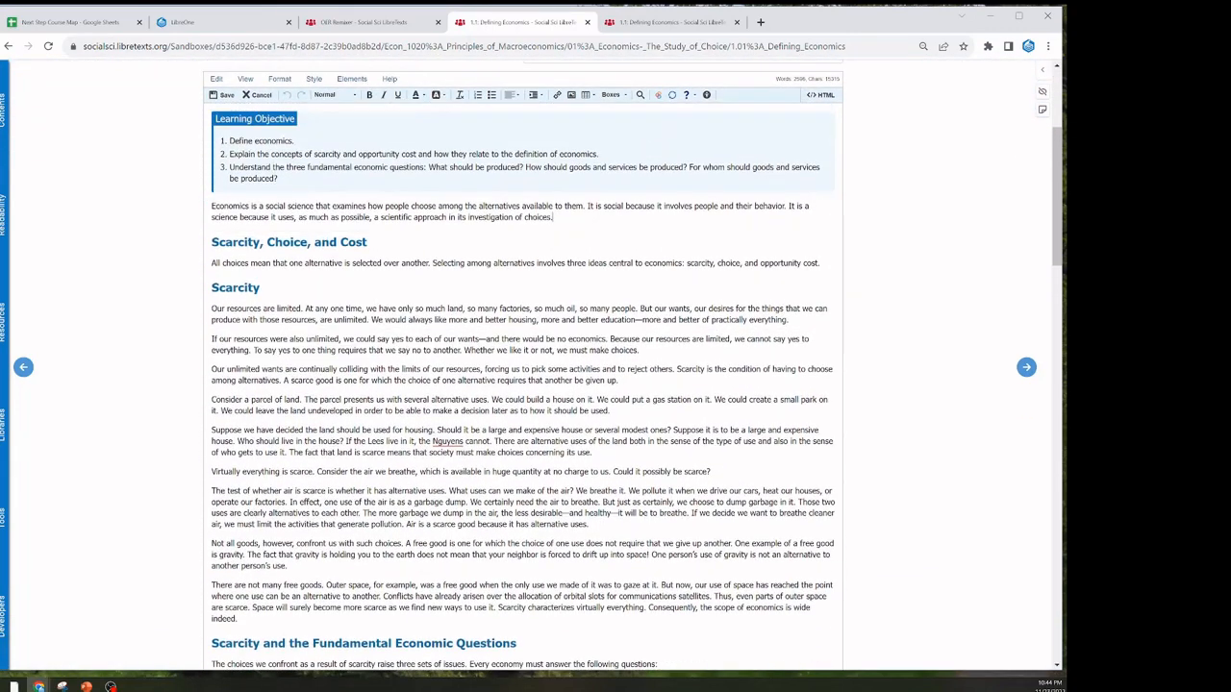
pyautogui.click(555, 218)
pyautogui.write('Adding my comments')
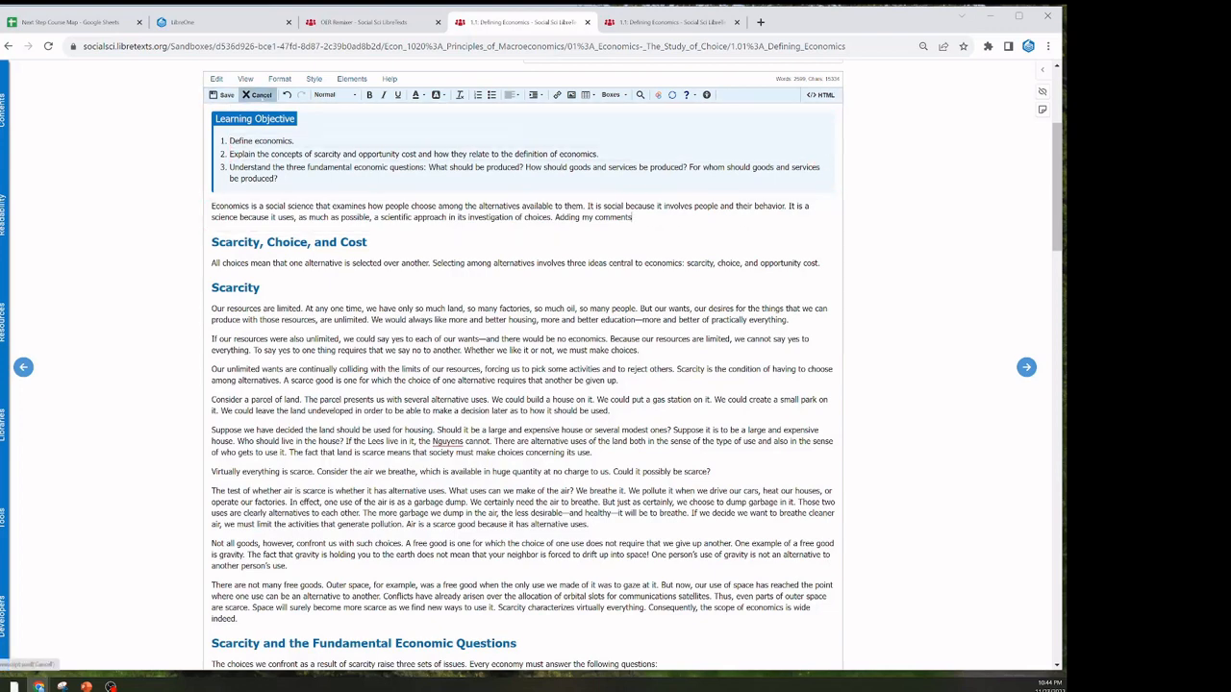
pyautogui.click(258, 94)
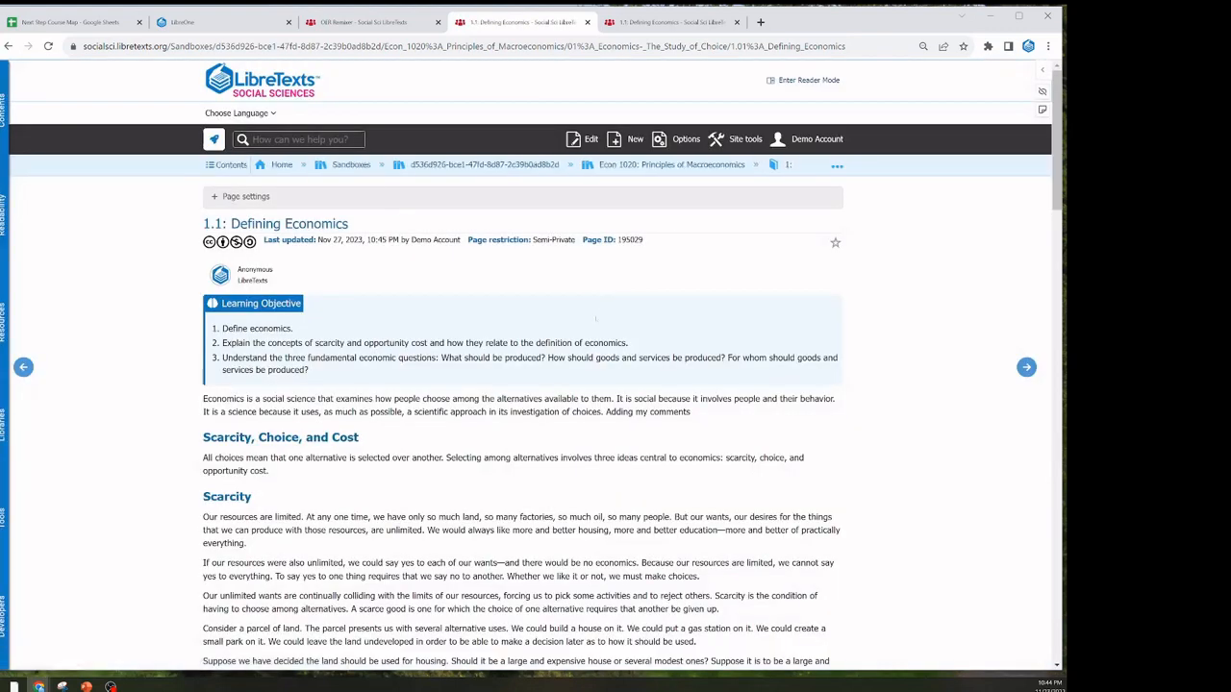
pyautogui.moveTo(620, 373)
pyautogui.mouseDown()
pyautogui.moveTo(667, 458)
pyautogui.moveTo(761, 435)
pyautogui.moveTo(606, 411)
pyautogui.mouseUp()
pyautogui.click(715, 426)
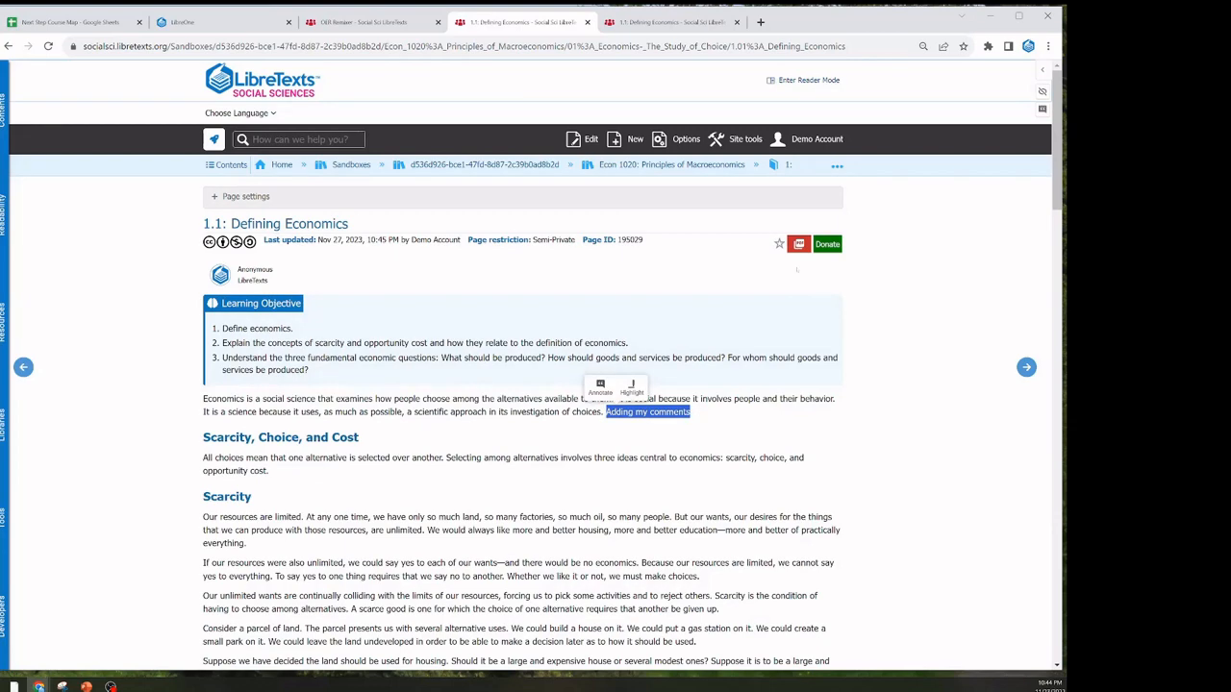
# - Go to 1.2: The Field of Economics, check its Content Reuse block in the editor, and cancel the edit
pyautogui.click(1025, 367)
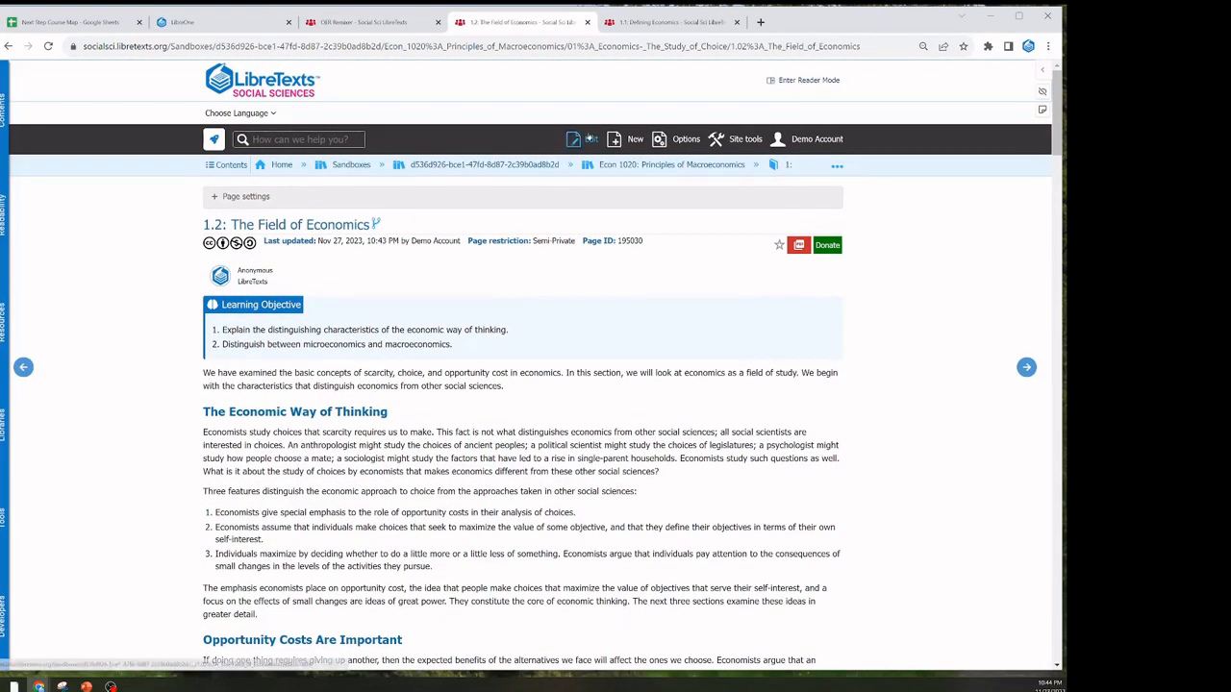
pyautogui.click(587, 138)
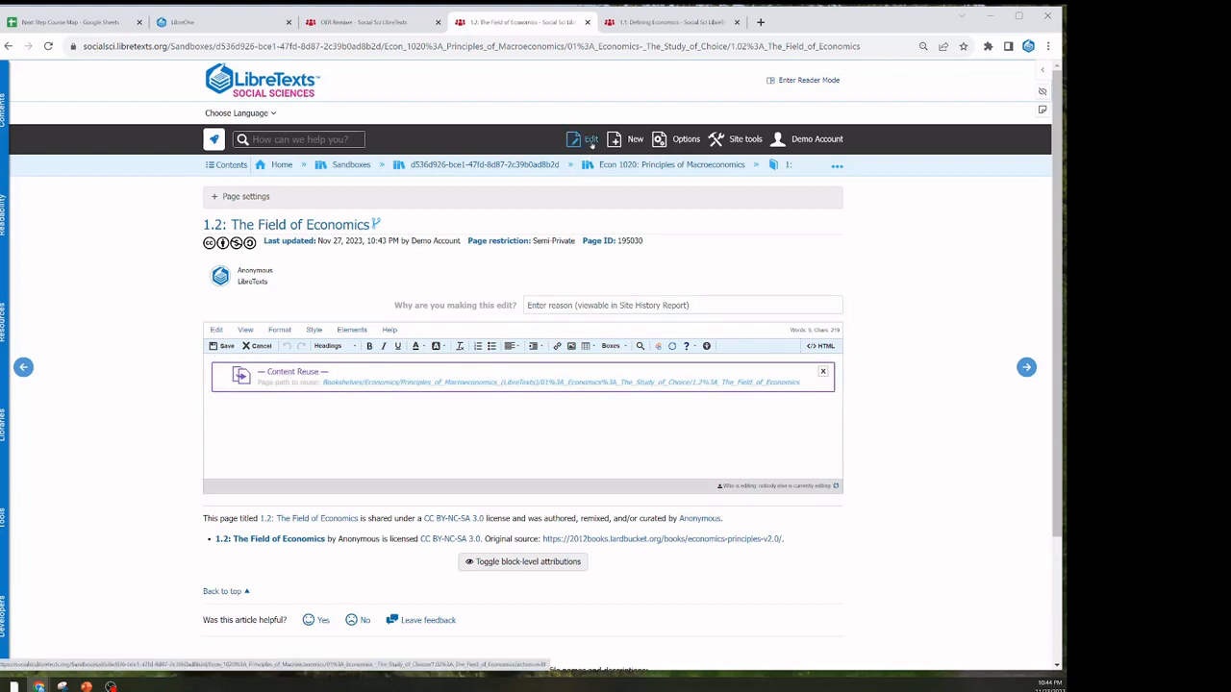
pyautogui.click(257, 346)
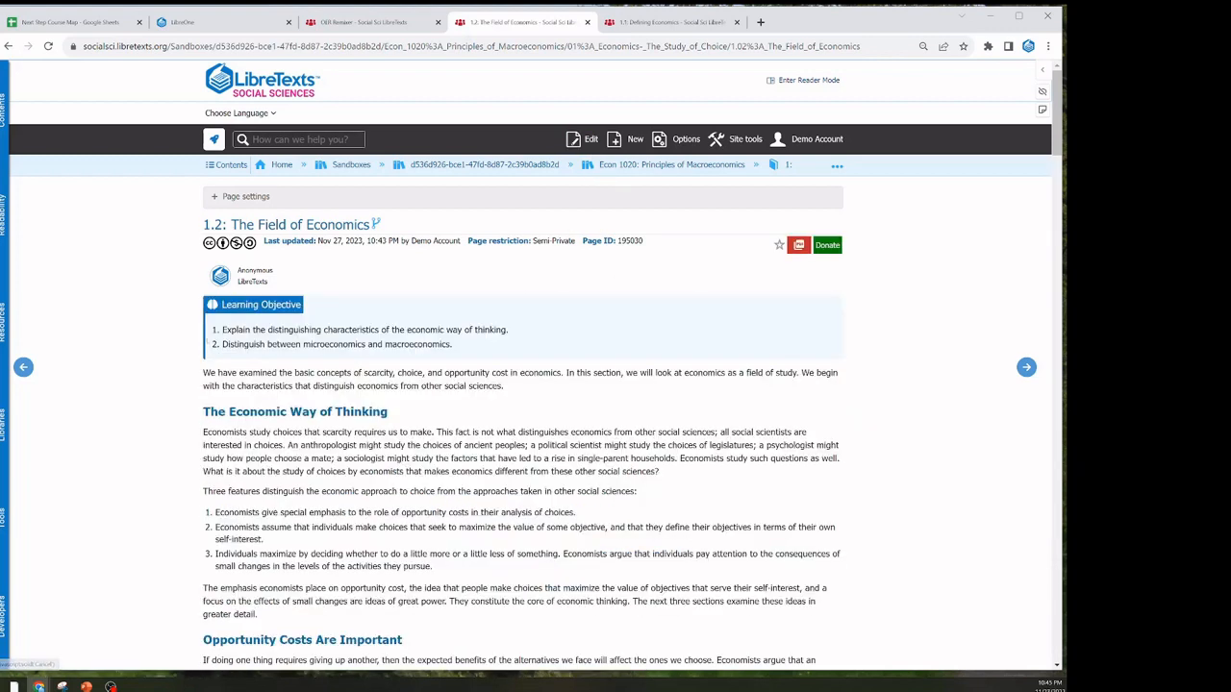